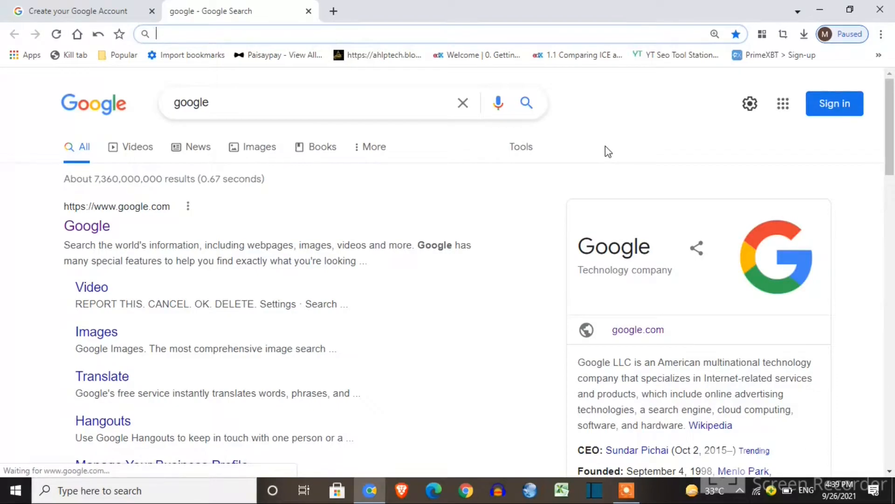
From the Google sign-in page, start creating a new Google Account for personal use
left_click(849, 120)
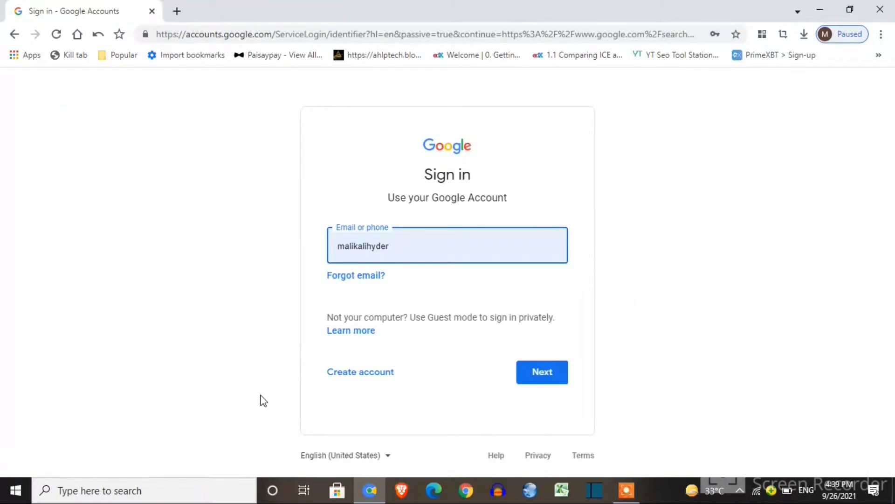
left_click(360, 378)
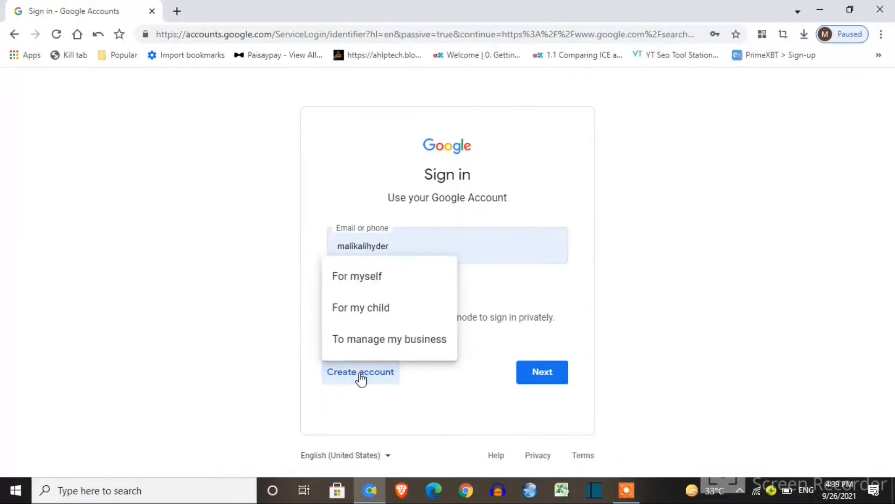
left_click(382, 284)
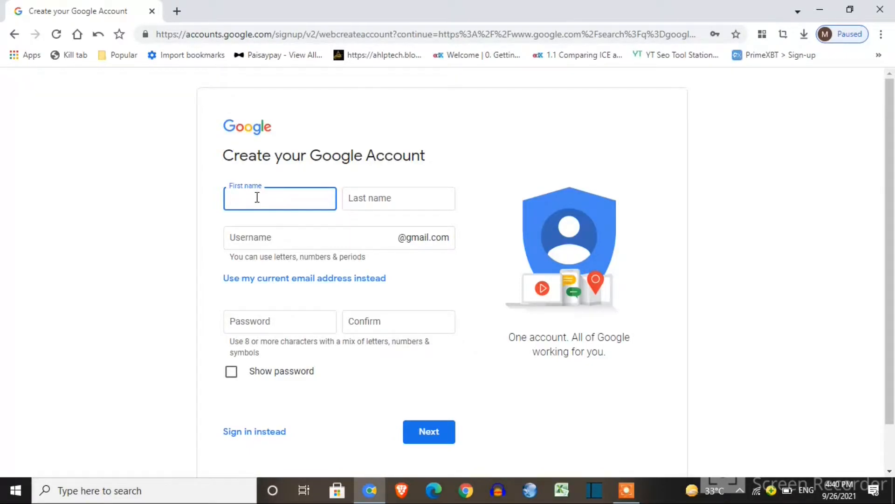
Enter the first and last name, then take an available suggested Gmail username
type("Arshad")
left_click(361, 194)
type("Autos")
left_click(241, 238)
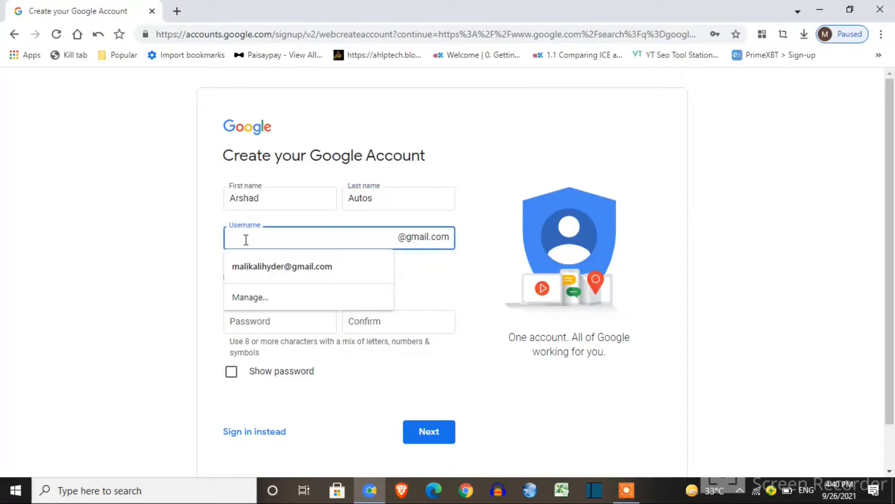
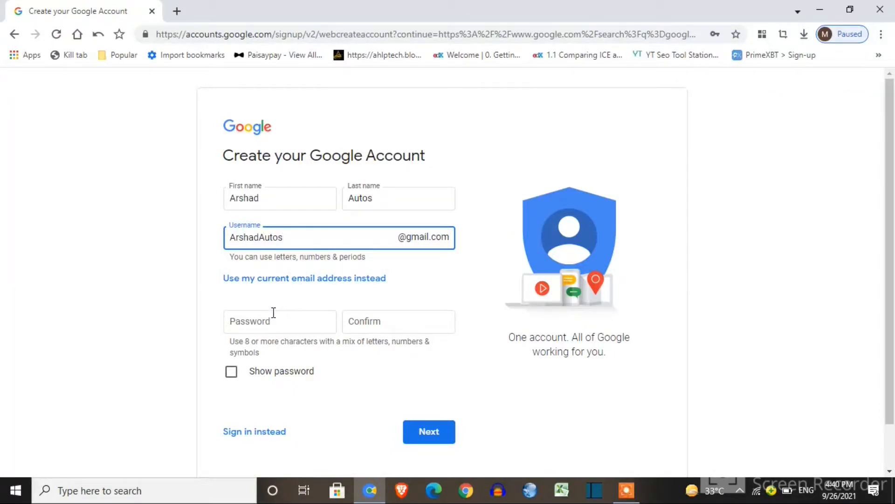
left_click(169, 265)
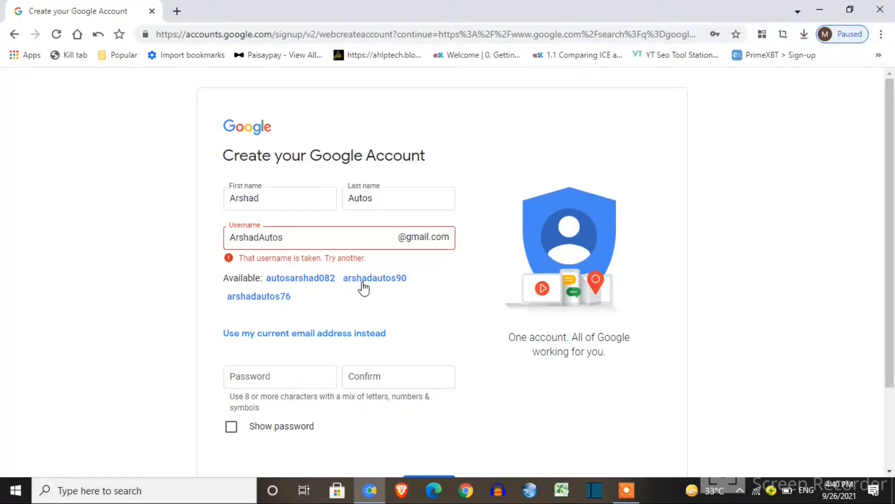
left_click(388, 280)
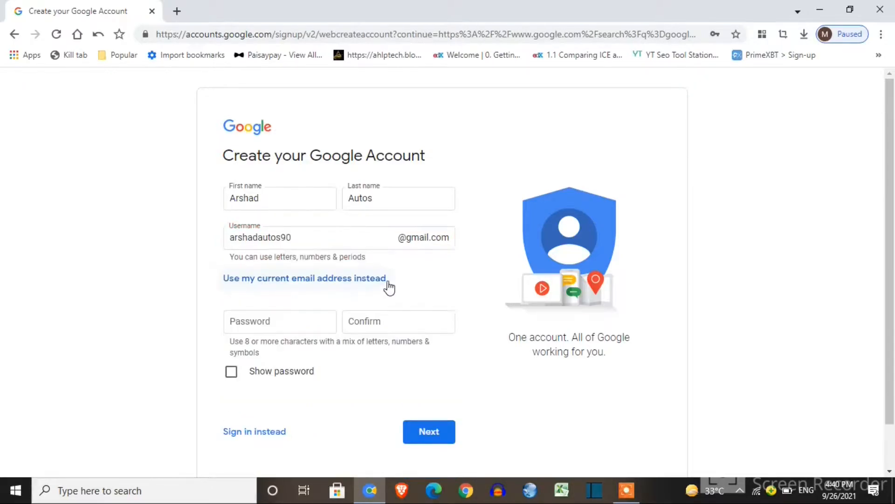
Type the account password and confirm it in the second field
left_click(265, 323)
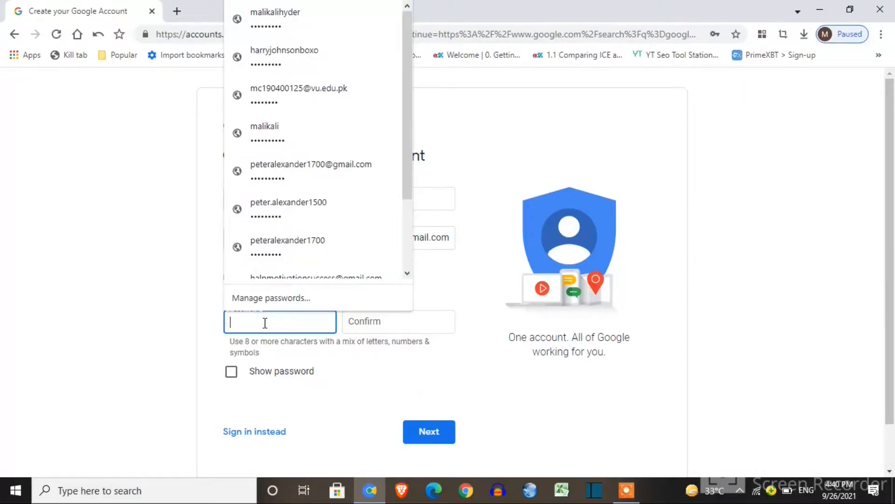
type("a•••••")
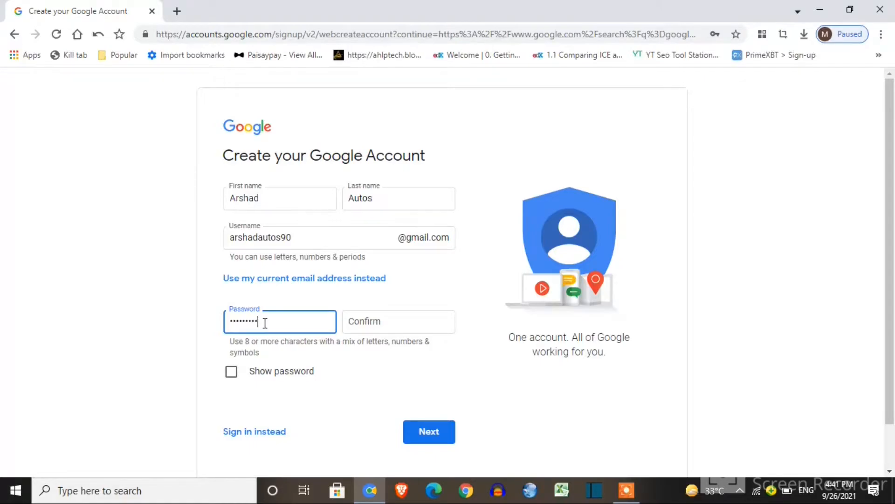
left_click(362, 327)
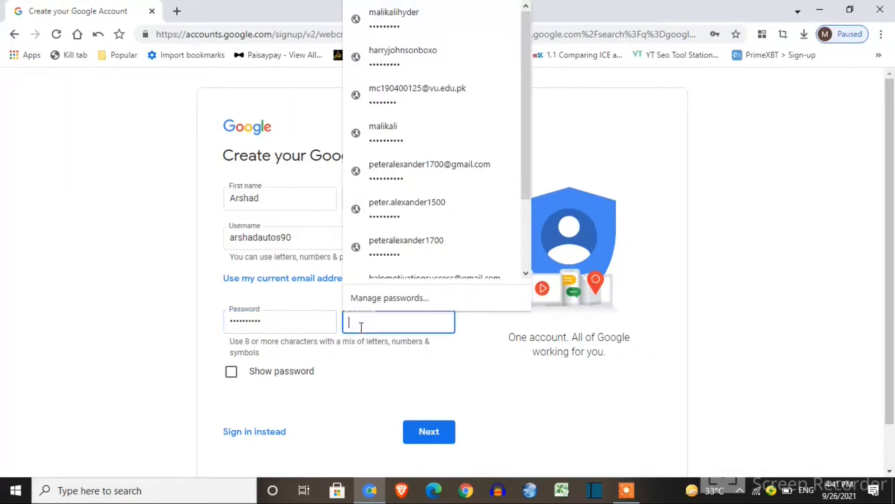
type("•")
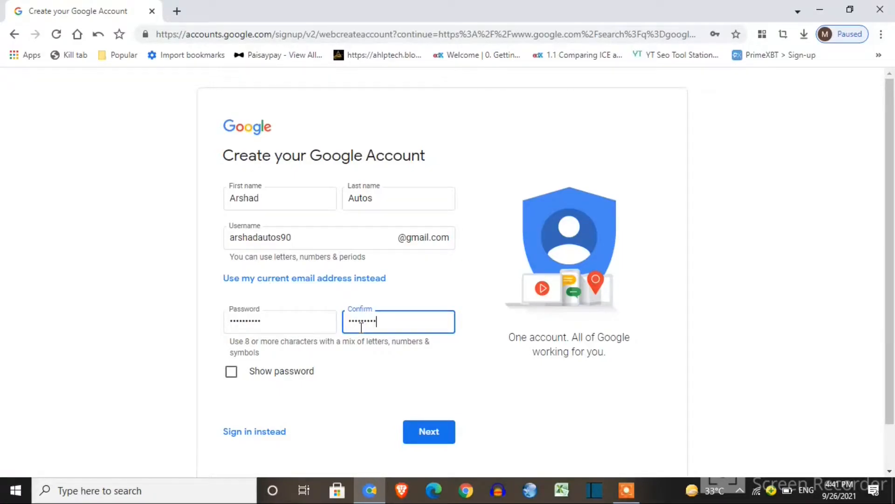
Submit the signup form, verify the phone number and autofill the recovery e-mail
left_click(428, 431)
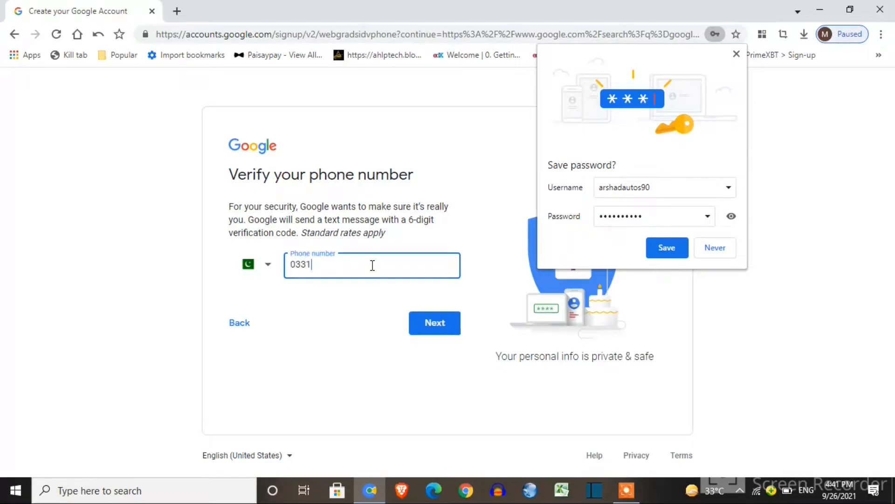
left_click(425, 322)
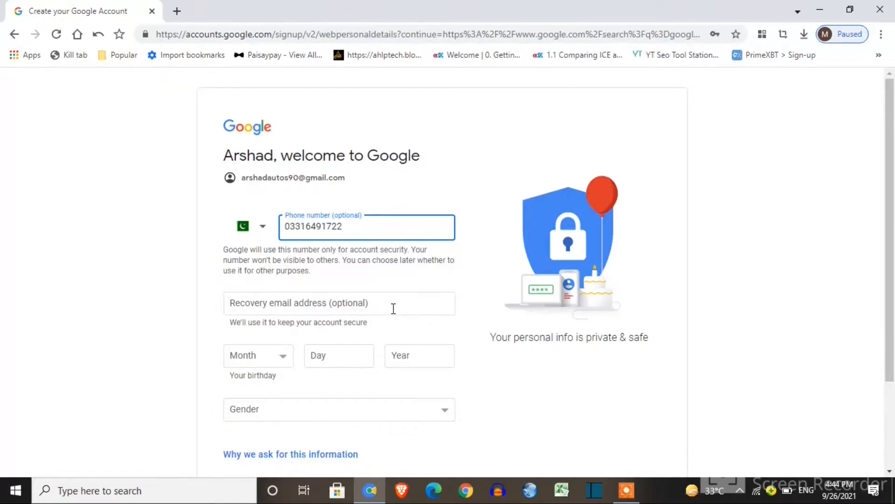
left_click(393, 308)
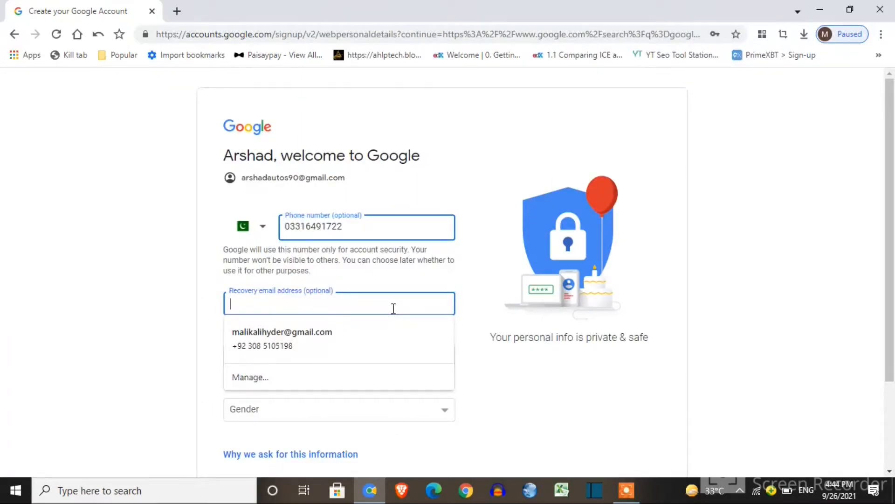
left_click(390, 332)
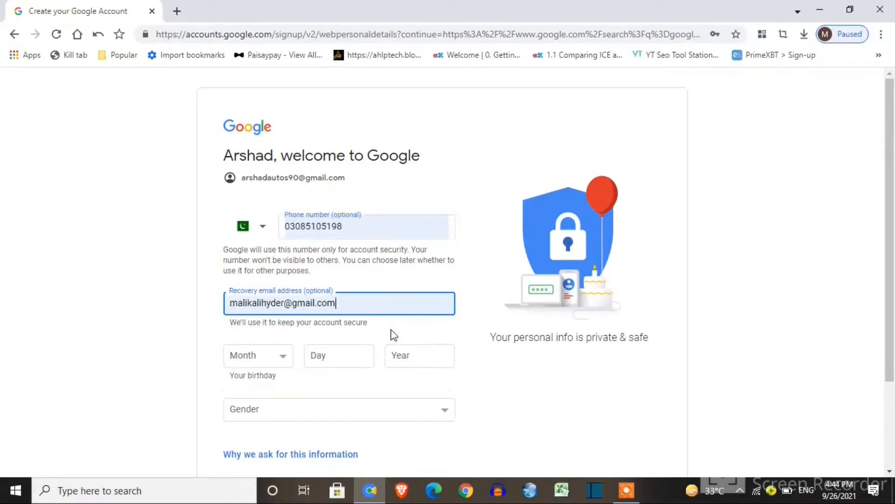
left_click(261, 360)
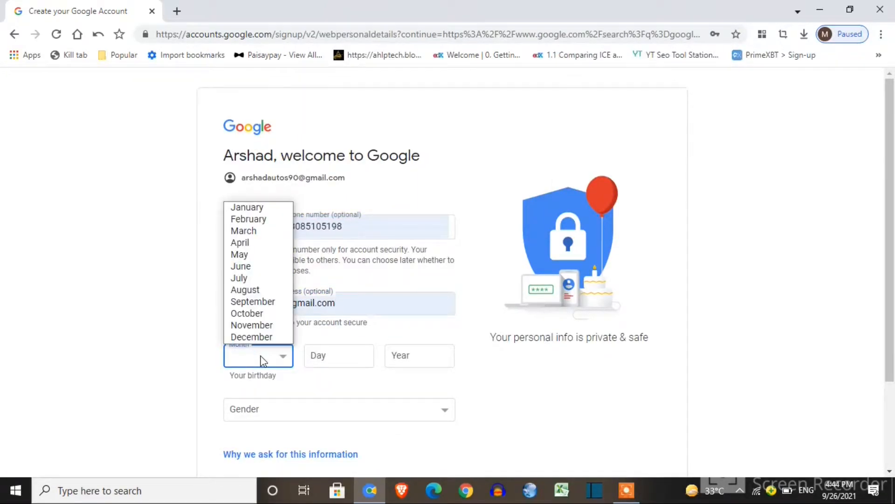
left_click(279, 243)
left_click(338, 346)
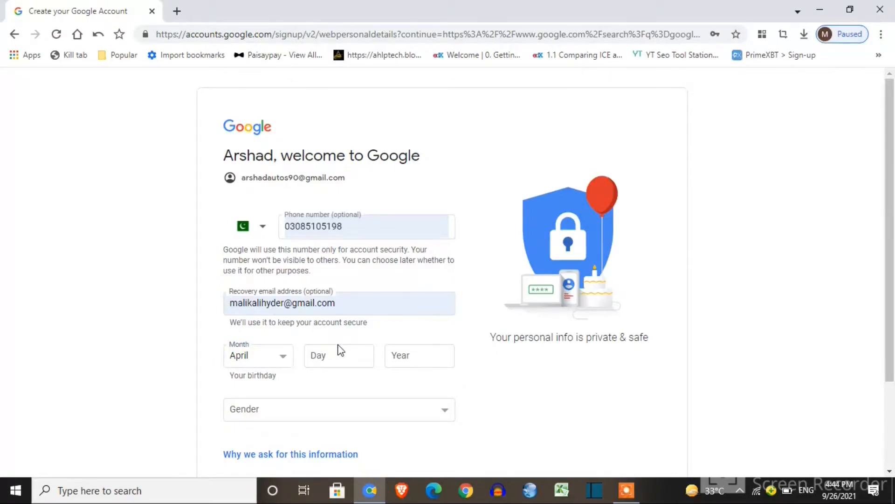
left_click(340, 353)
type("04")
left_click(412, 357)
type("1995")
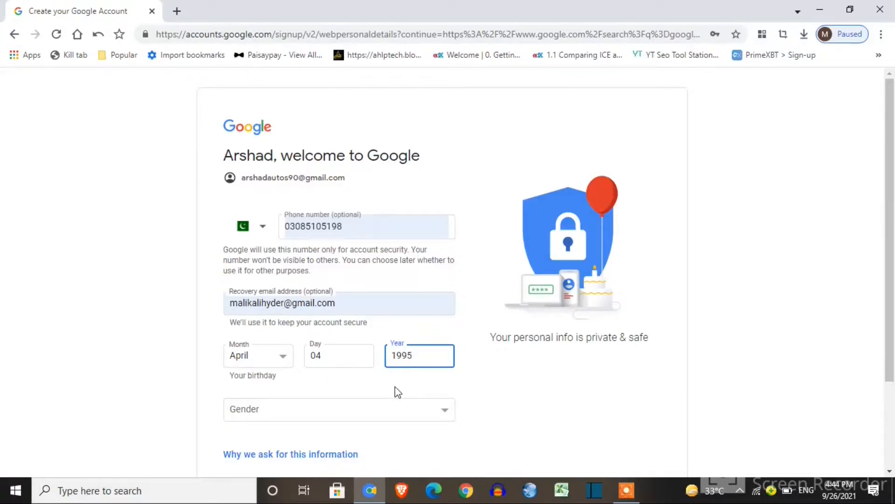
left_click(386, 410)
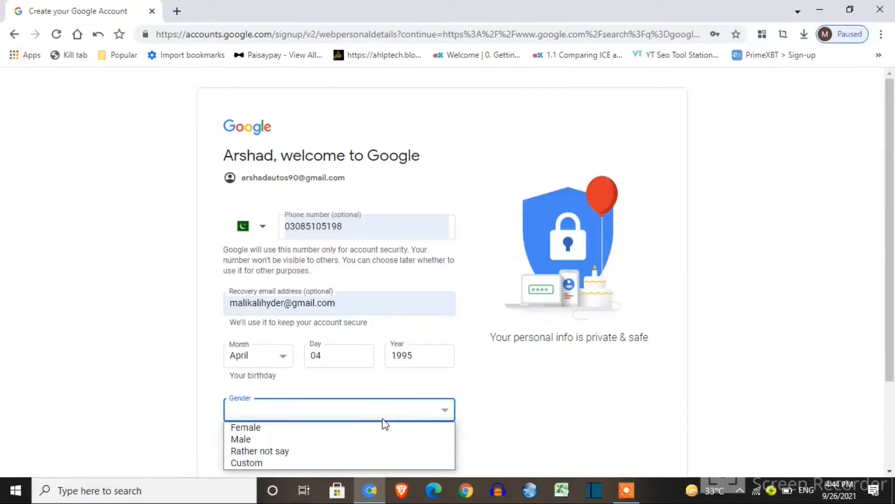
left_click(377, 438)
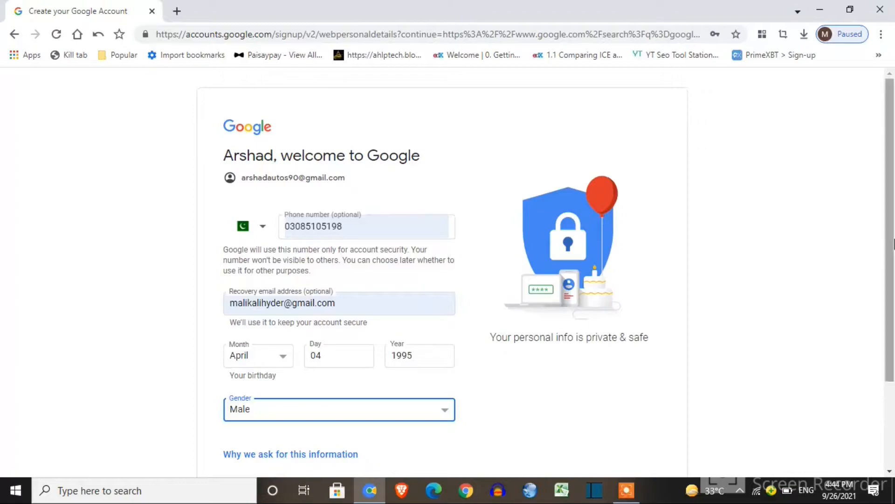
scroll(893, 363, "down", 3)
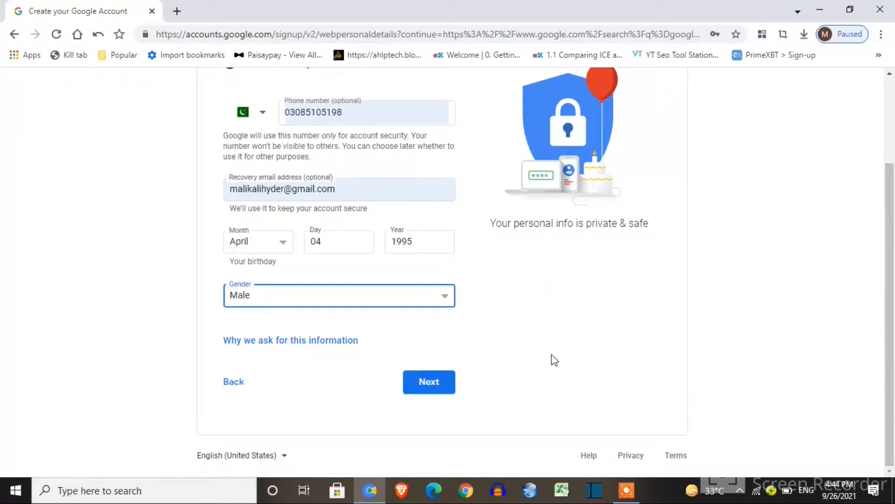
left_click(446, 382)
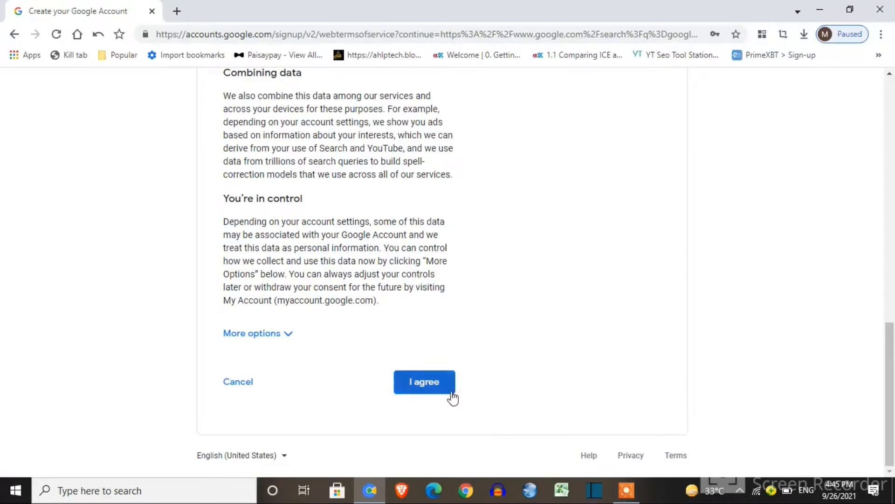
Accept Google's terms, continue to adding a Business Profile, and open a Google Search tab
left_click(448, 392)
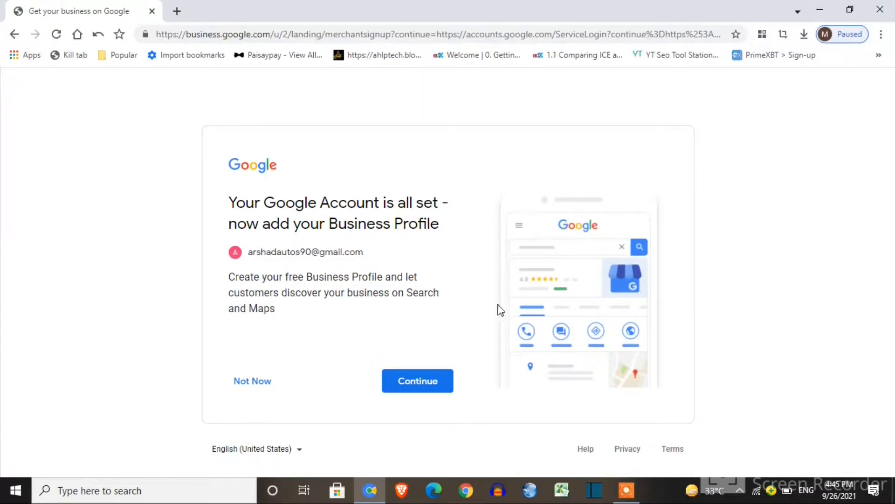
left_click(425, 385)
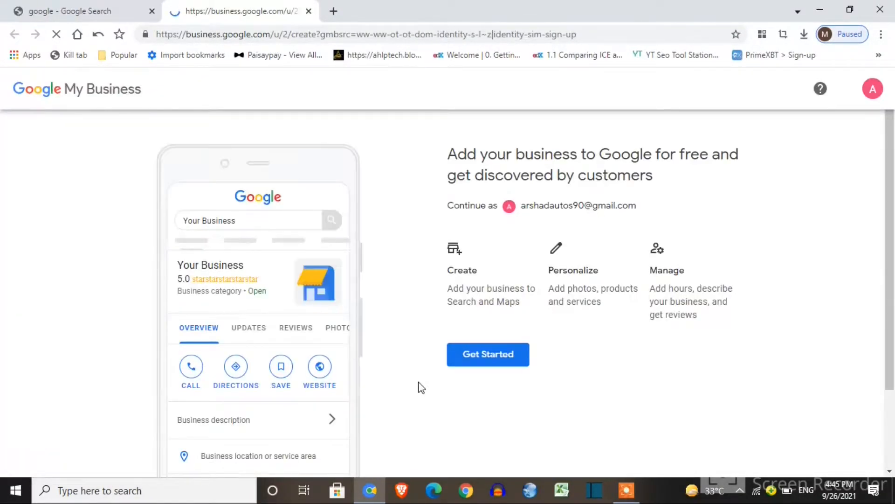
left_click(333, 12)
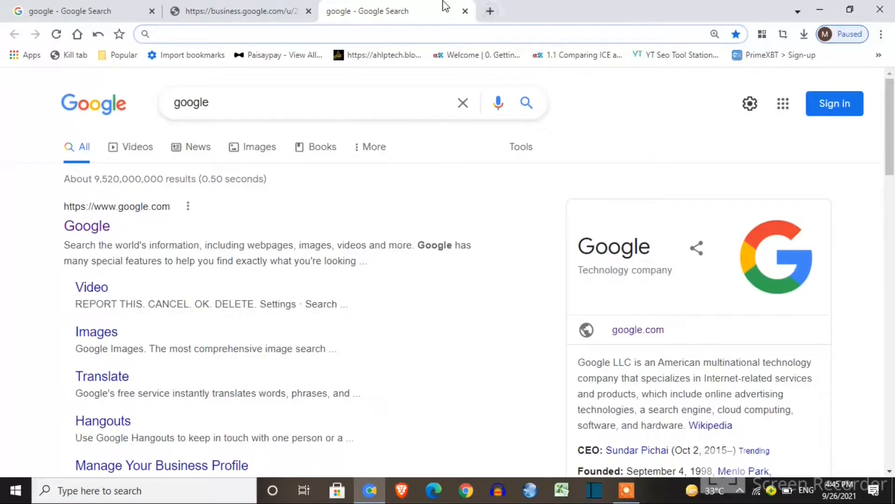
Search for 'hbl bank sehna' and open the HBL Chak Kamal Branch in Google Maps
left_click(464, 103)
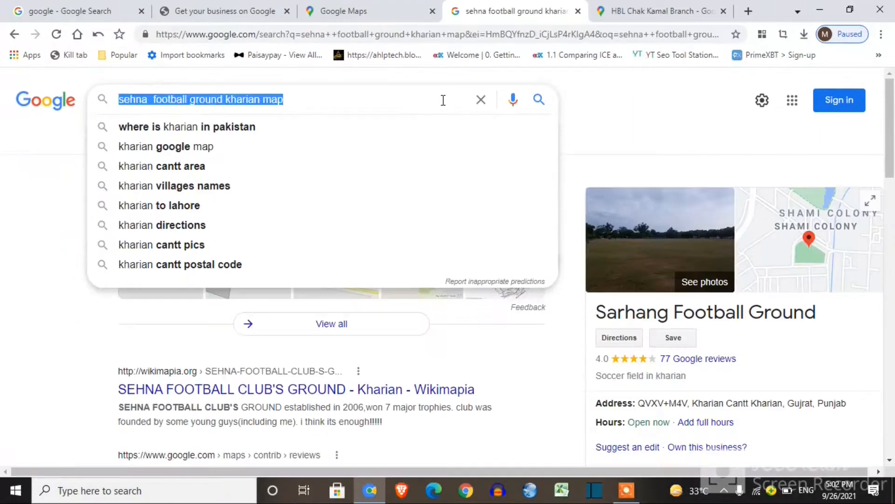
key("BackSpace")
type("h")
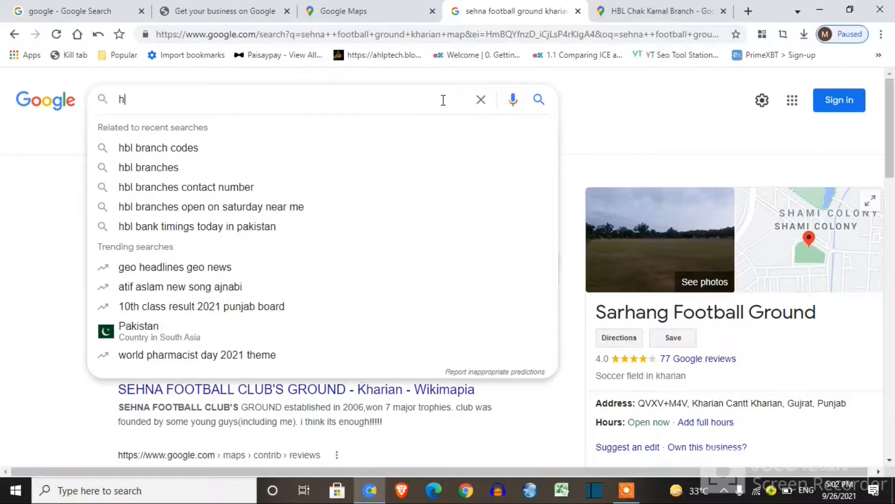
type("bl ba")
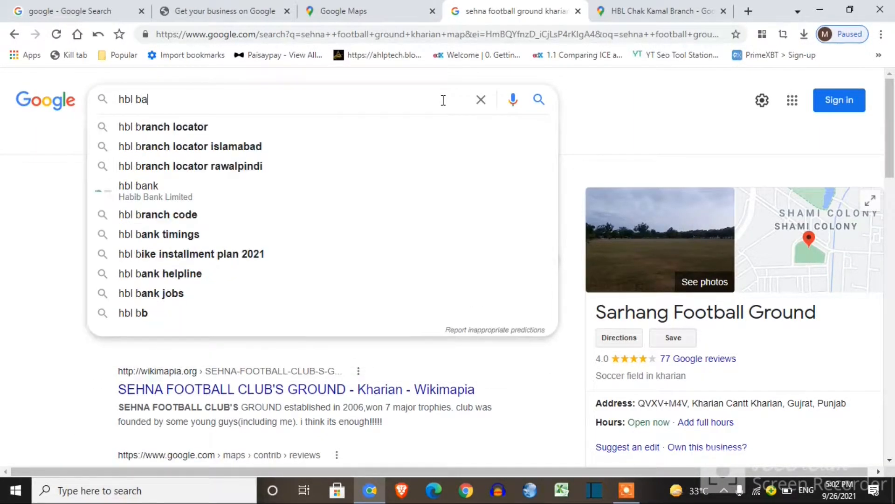
type("nk sehna")
key("Return")
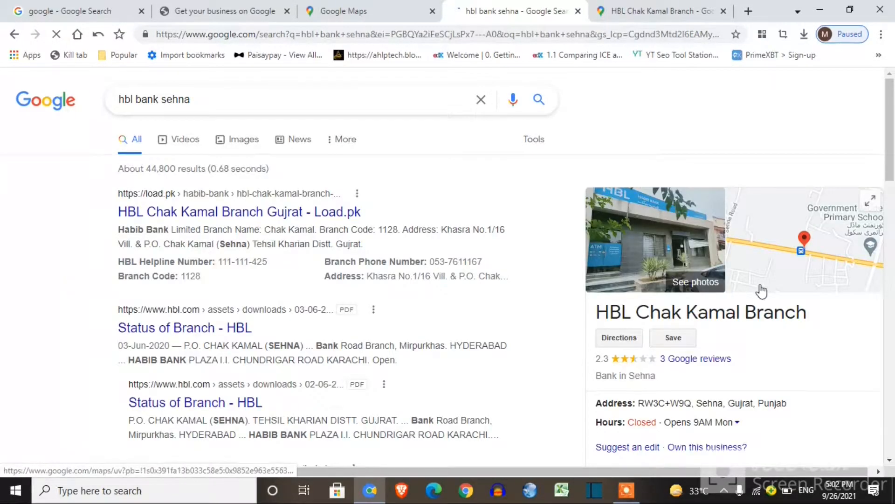
left_click(798, 285)
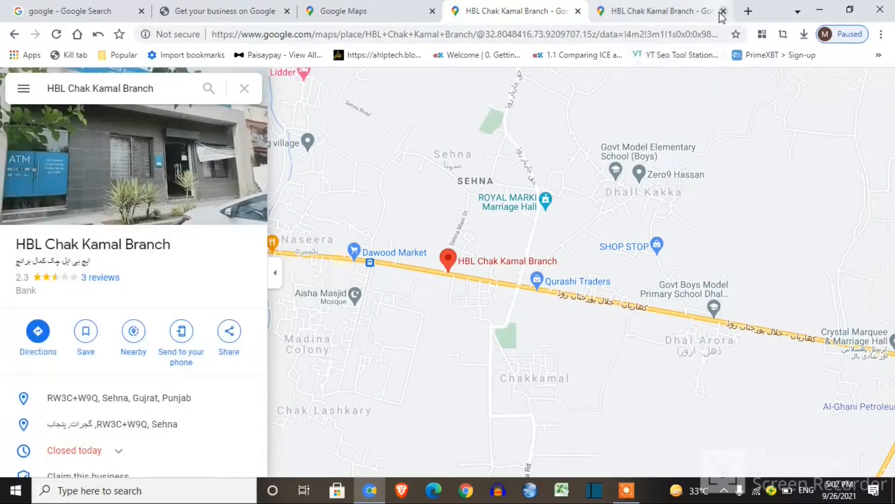
View the HBL Chak Kamal Branch area in satellite imagery, zoomed in two levels
left_click(723, 11)
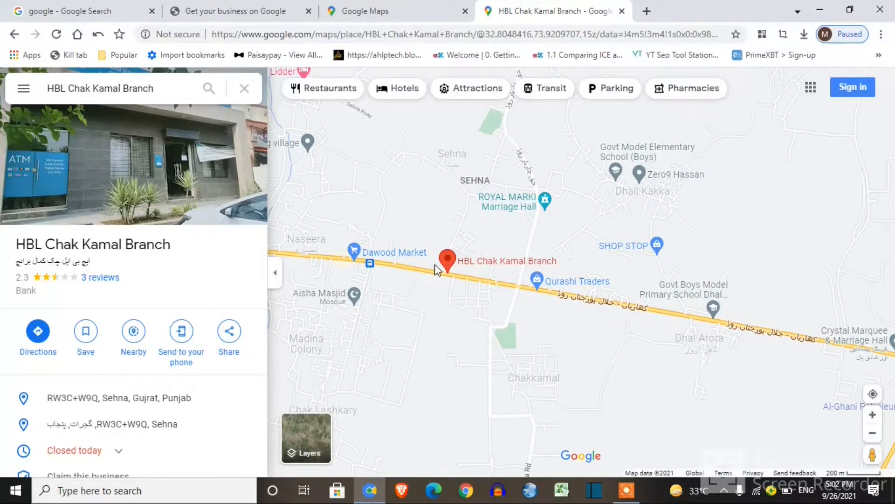
mouse_move(308, 445)
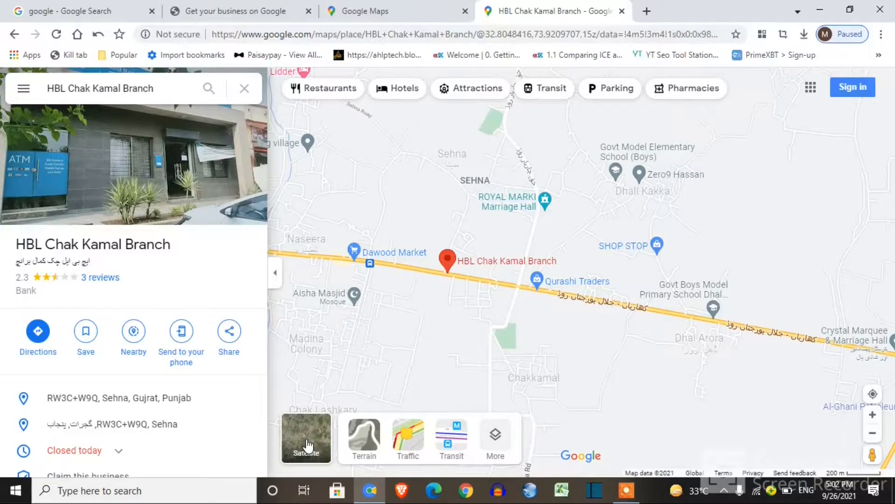
left_click(308, 445)
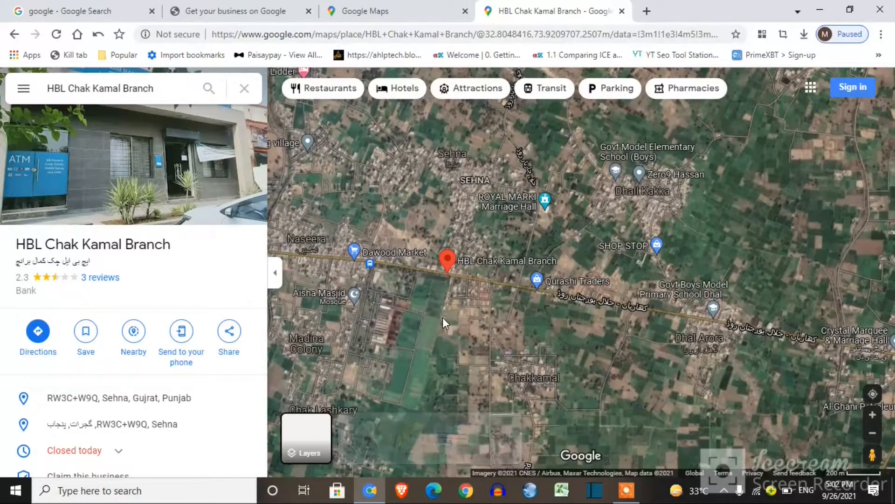
left_click(873, 415)
left_click(873, 415)
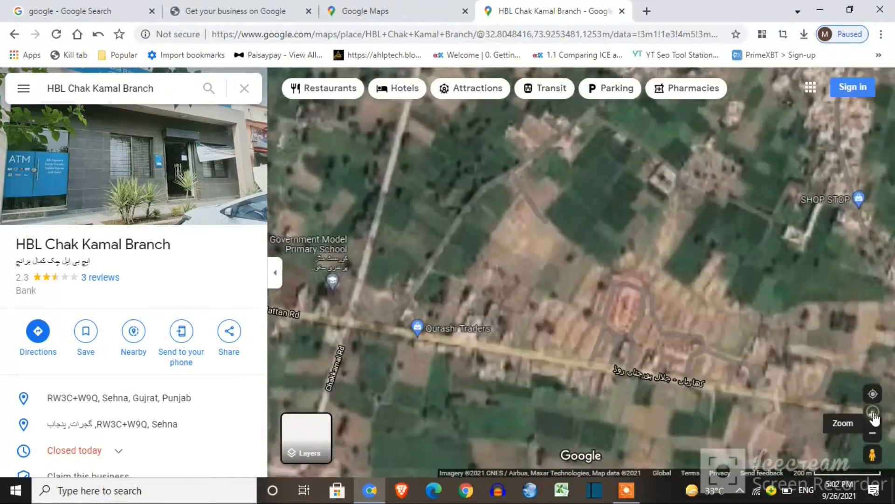
left_click_drag(562, 385, 770, 377)
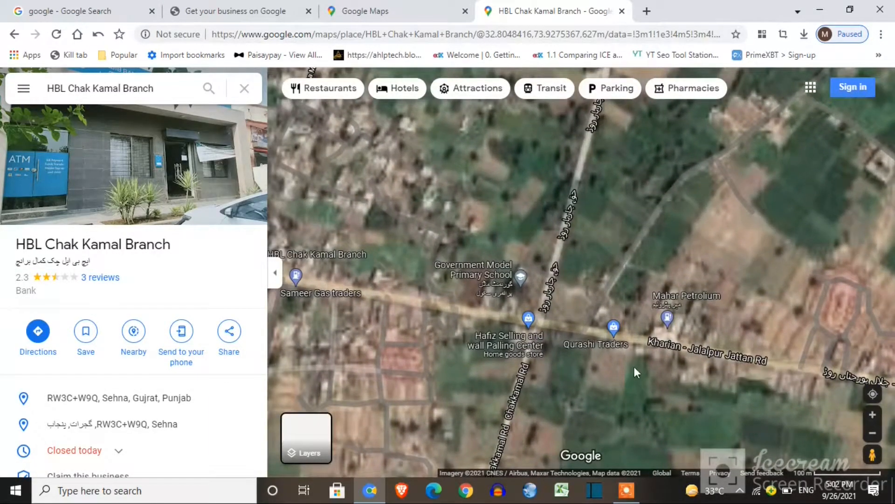
left_click_drag(594, 361, 672, 389)
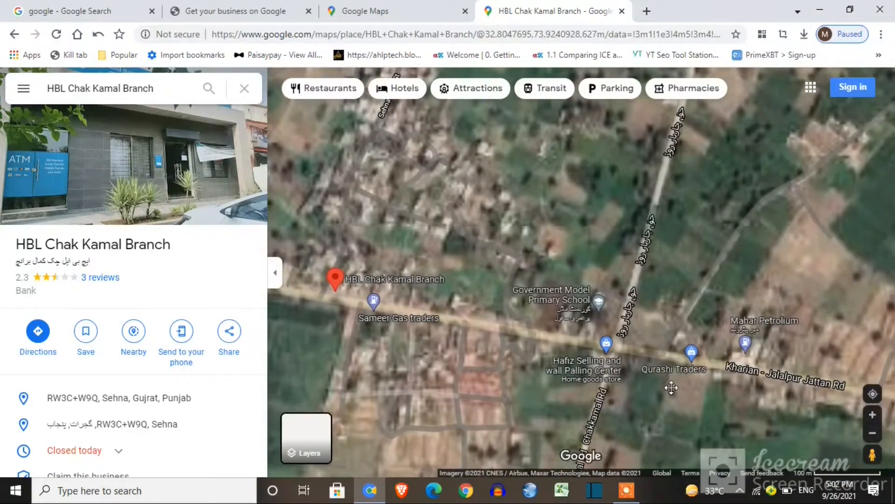
left_click(360, 19)
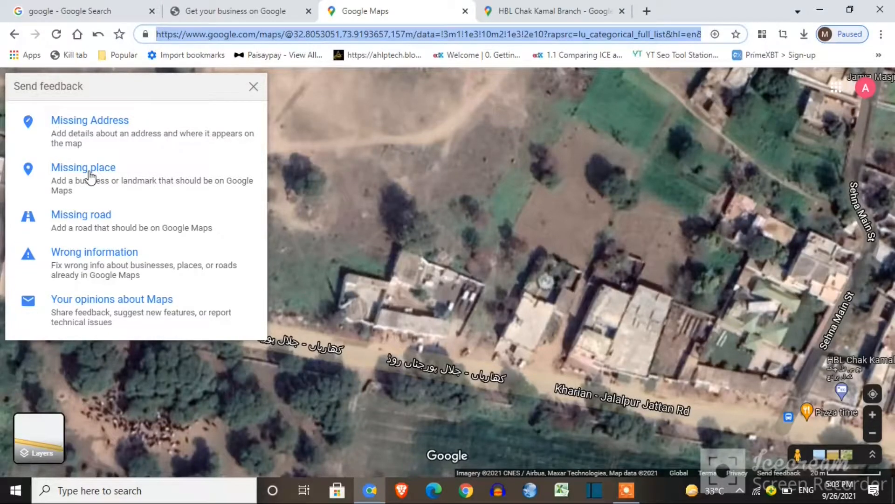
left_click(506, 8)
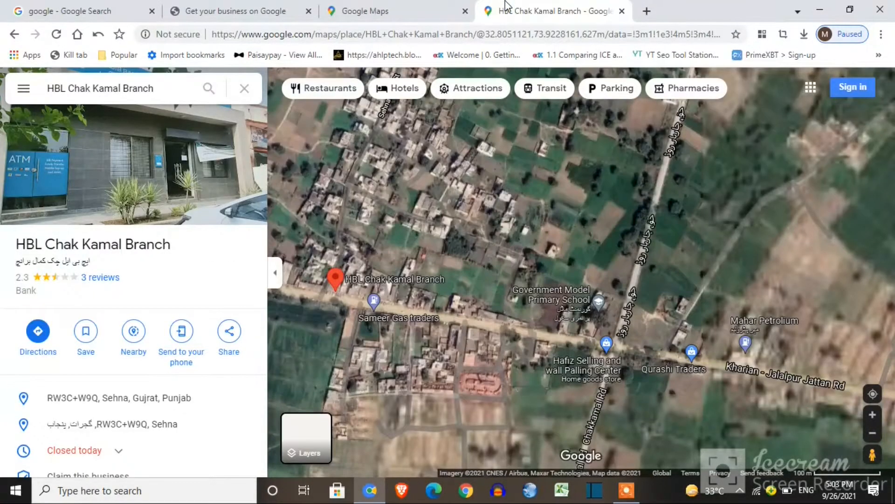
left_click(245, 88)
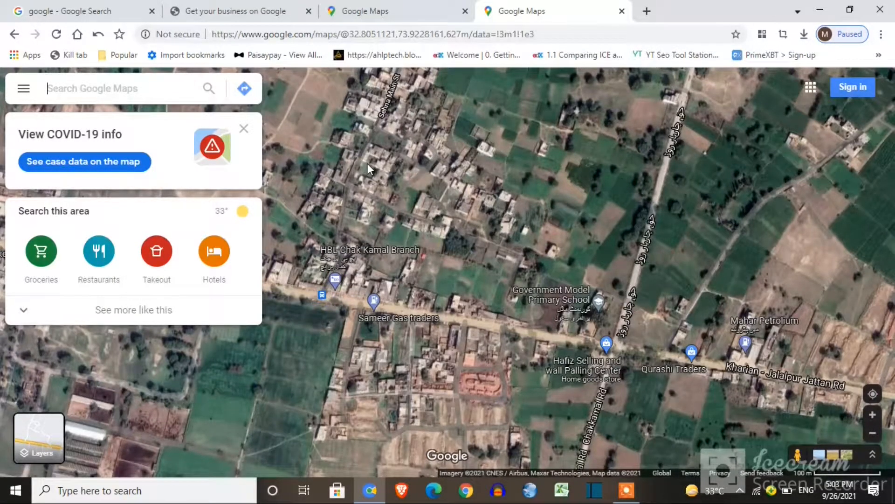
left_click(244, 128)
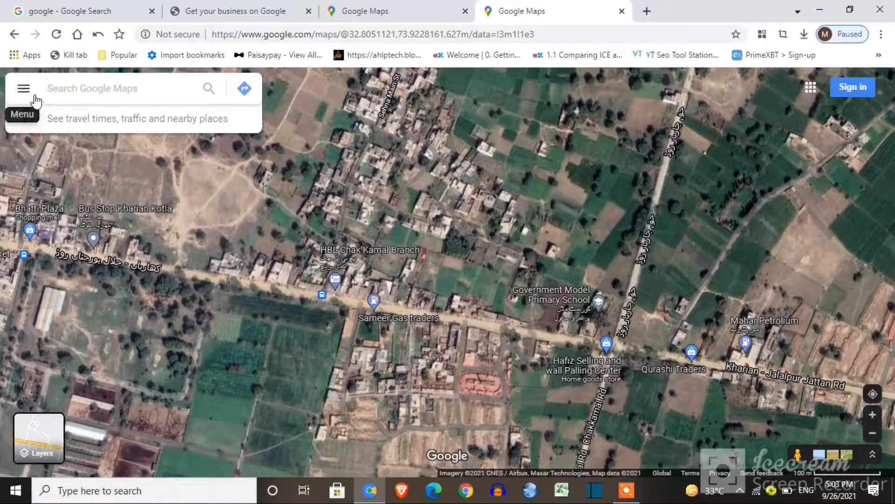
left_click(24, 89)
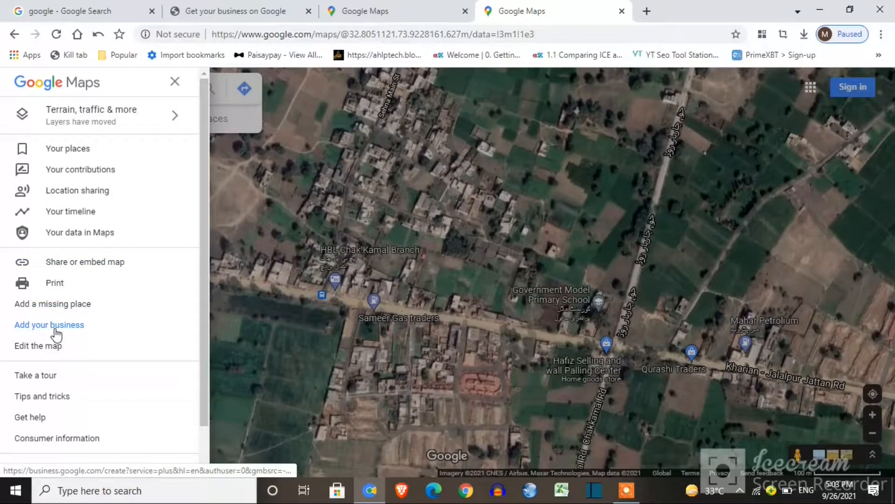
left_click(248, 11)
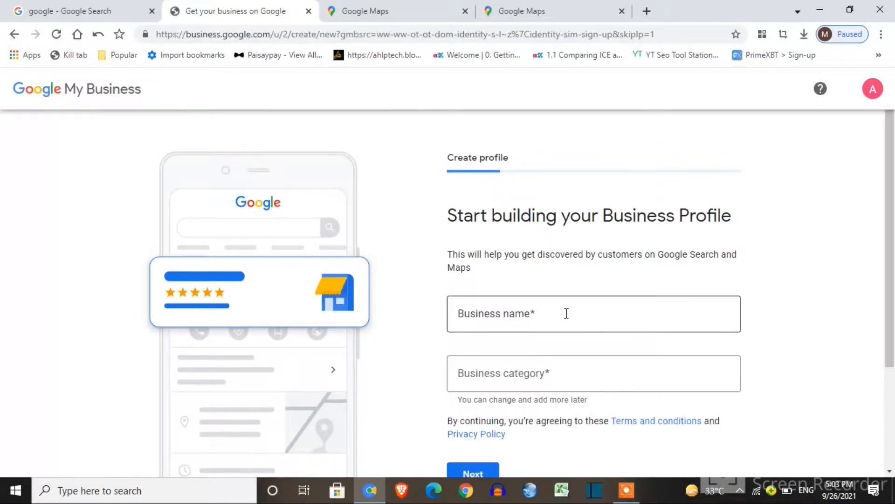
left_click(405, 7)
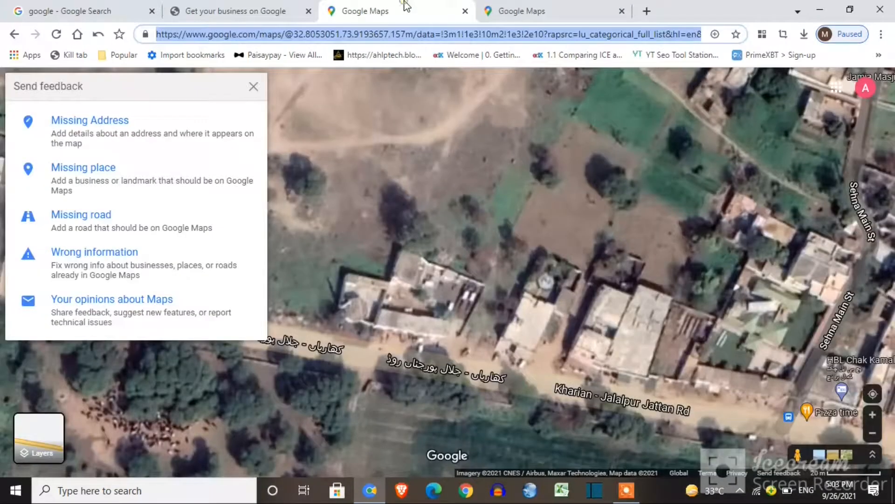
Add a missing place named 'Arshad Autos Sehna'
left_click(89, 169)
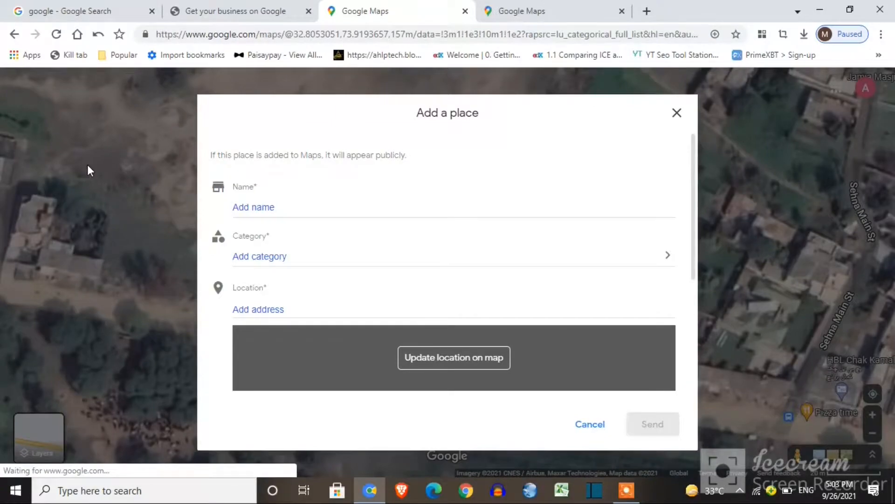
left_click(259, 214)
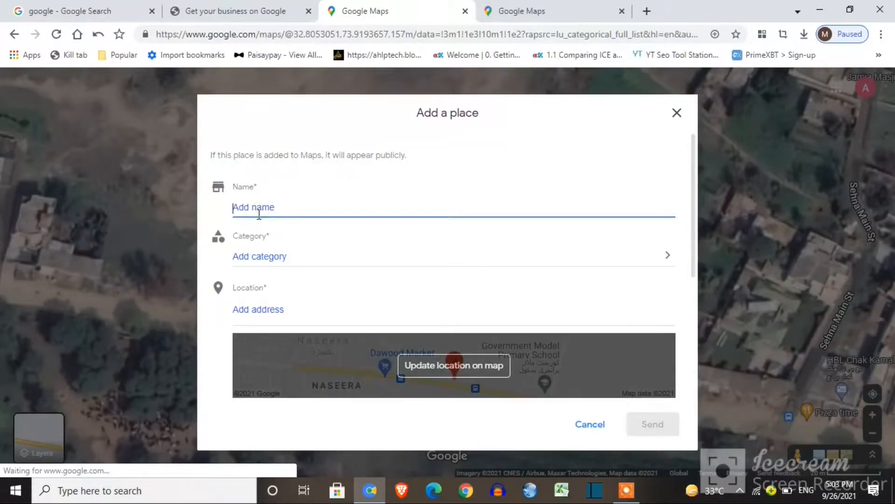
type("Arshad ")
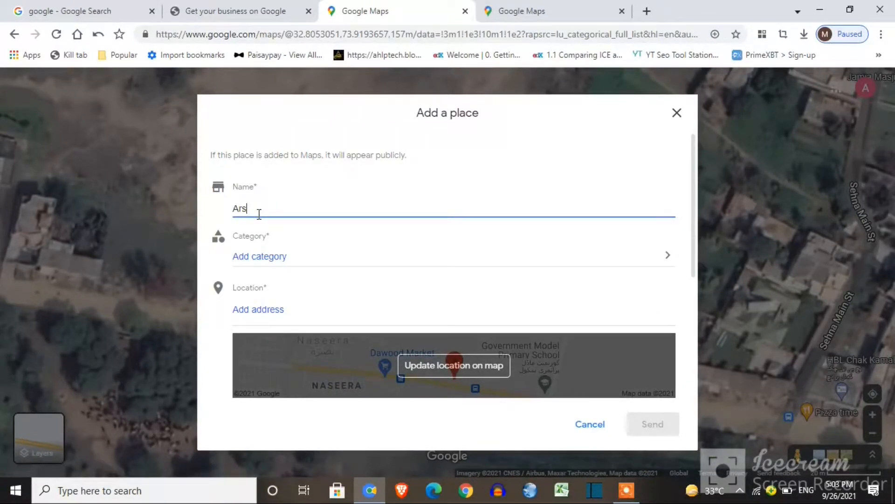
type("Autos Sehna")
Set the new place's category to Auto repair shop
left_click(264, 257)
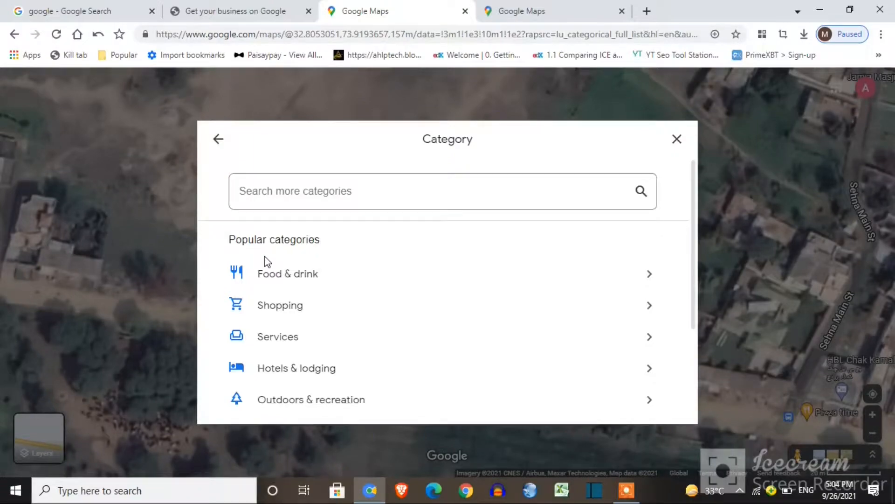
left_click(477, 183)
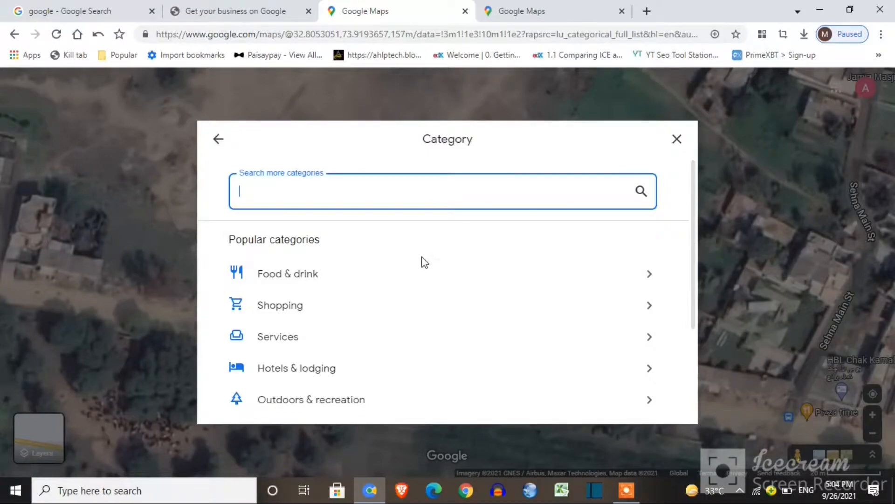
type("aut")
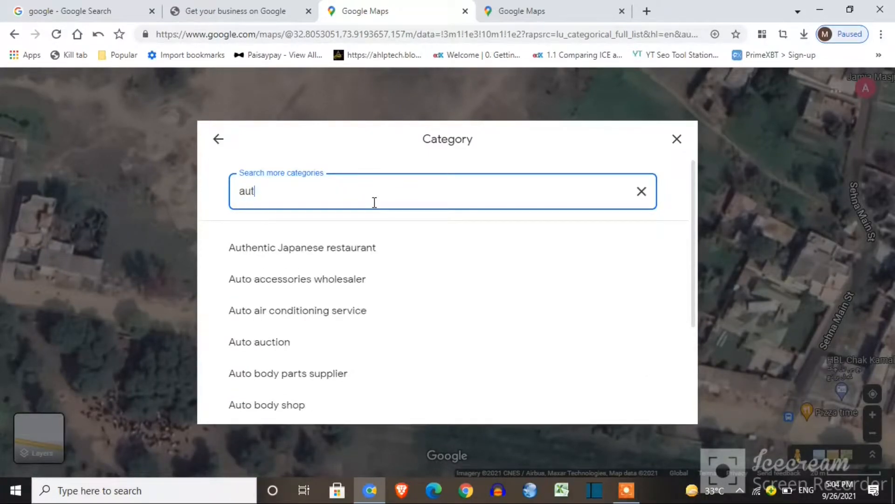
type("o mec")
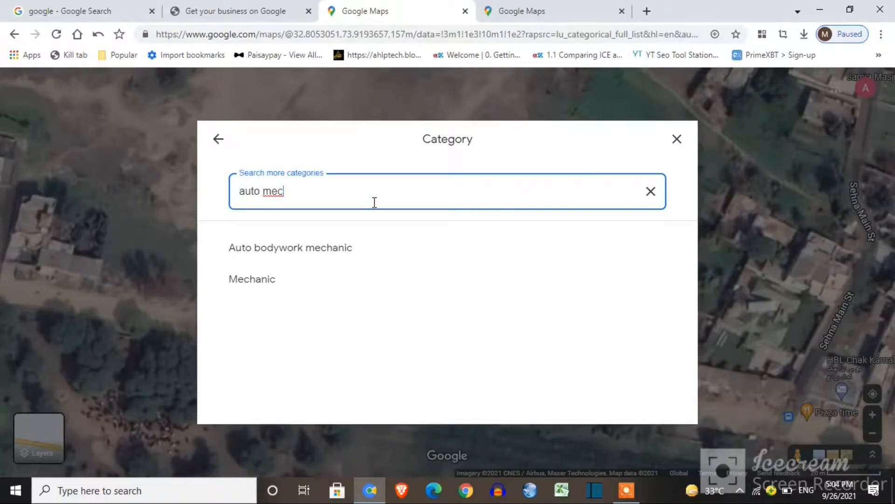
key("BackSpace")
key("BackSpace")
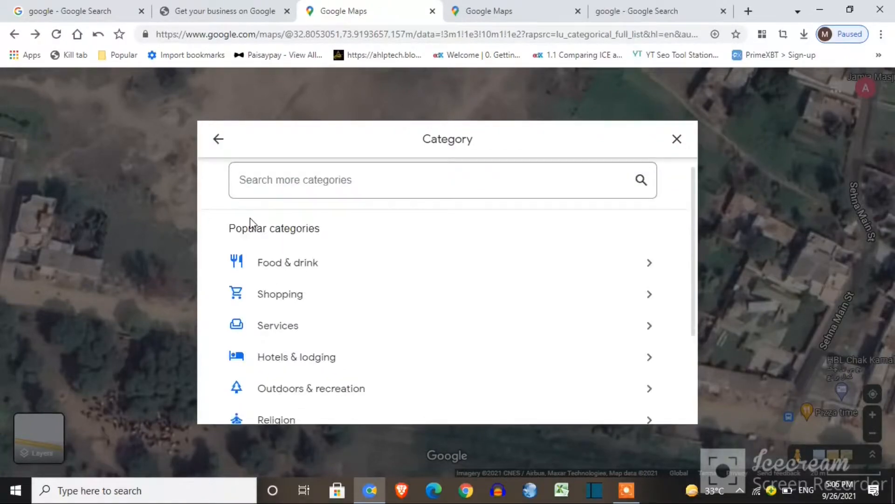
left_click(284, 326)
left_click(303, 190)
type("auto")
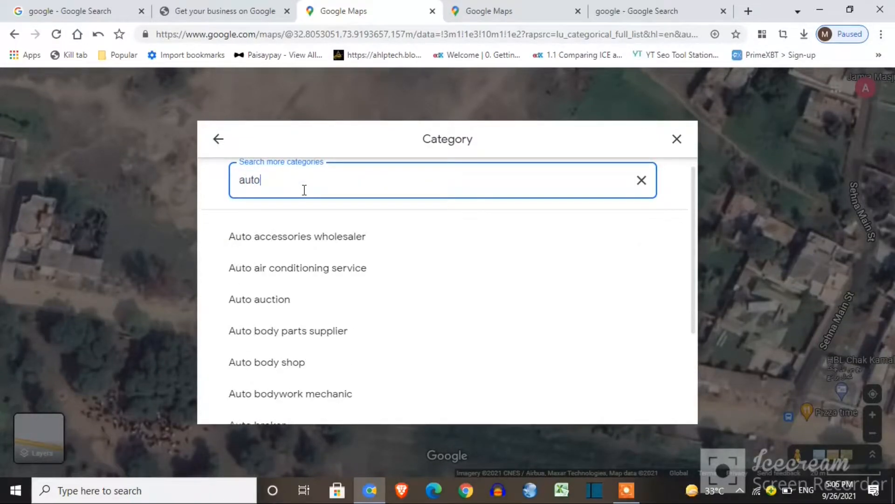
type(" r")
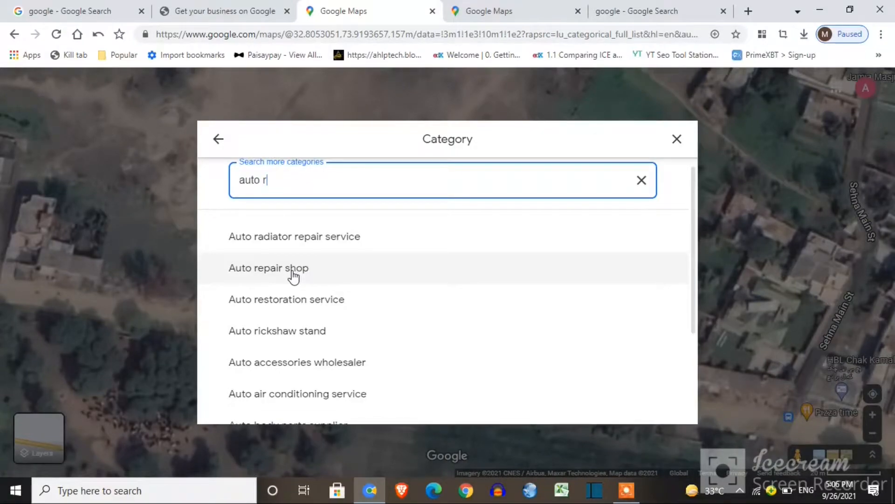
type("e")
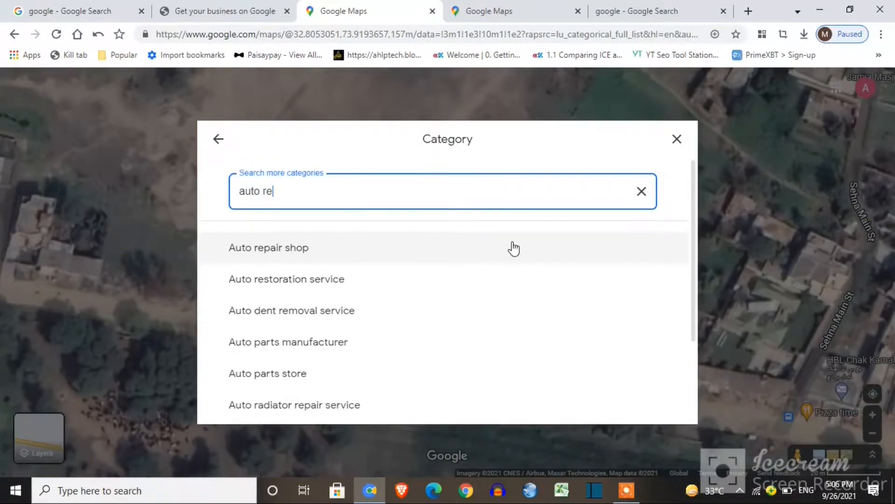
left_click(484, 248)
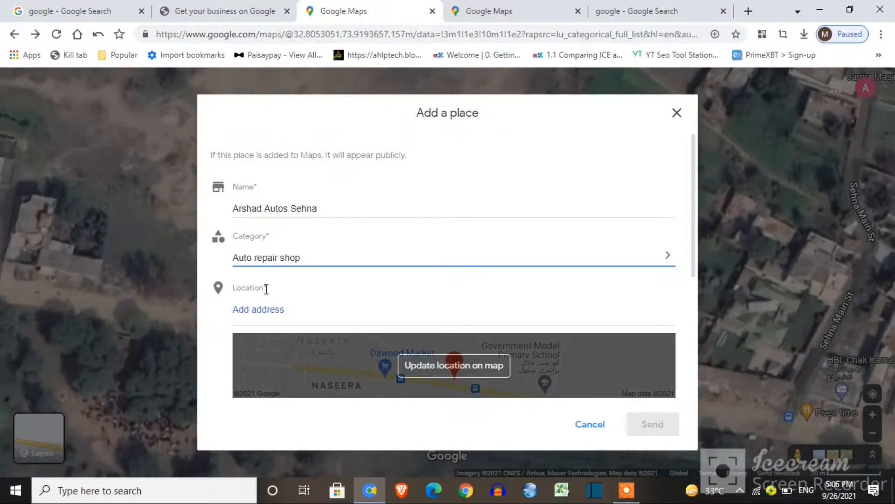
Pin the place's location on satellite imagery at Sehna Chowk on Kharian - Jalalpur Jattan Rd
scroll(450, 232, "down", 3)
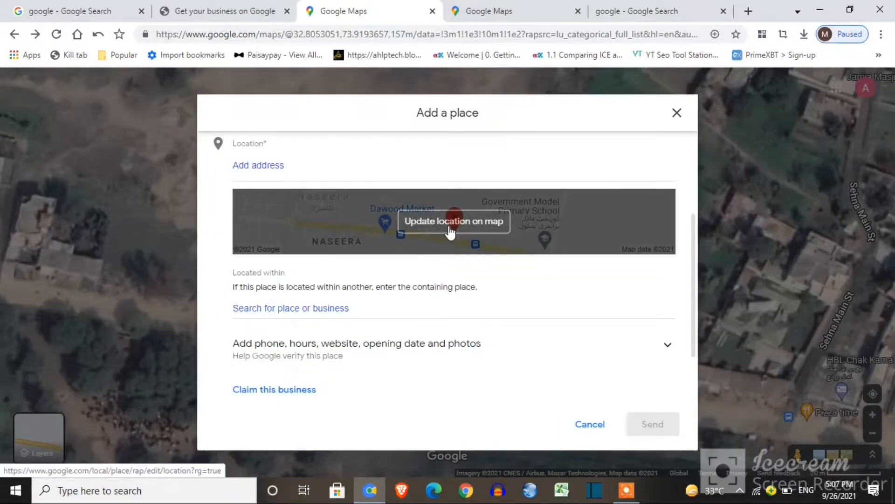
left_click(449, 228)
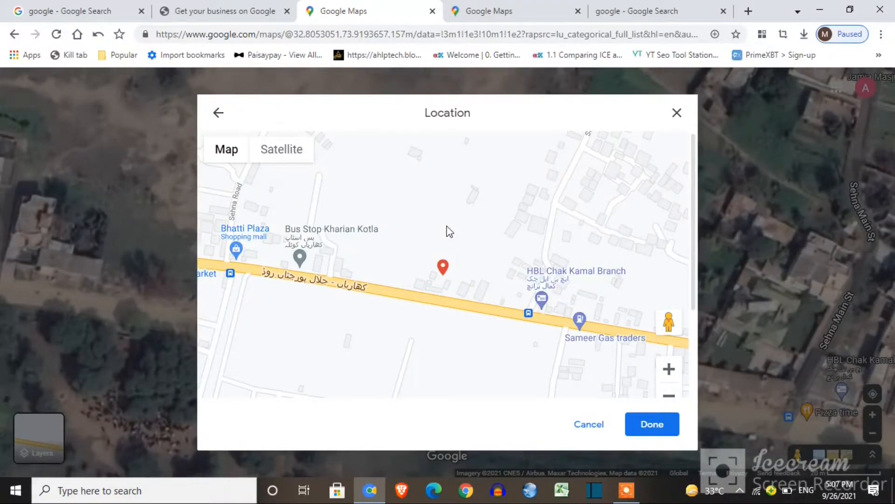
left_click(286, 148)
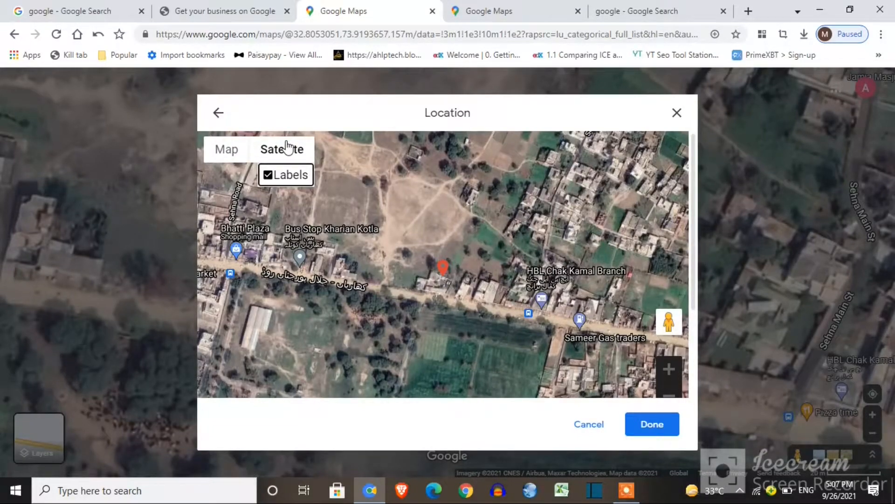
scroll(444, 225, "up", 3)
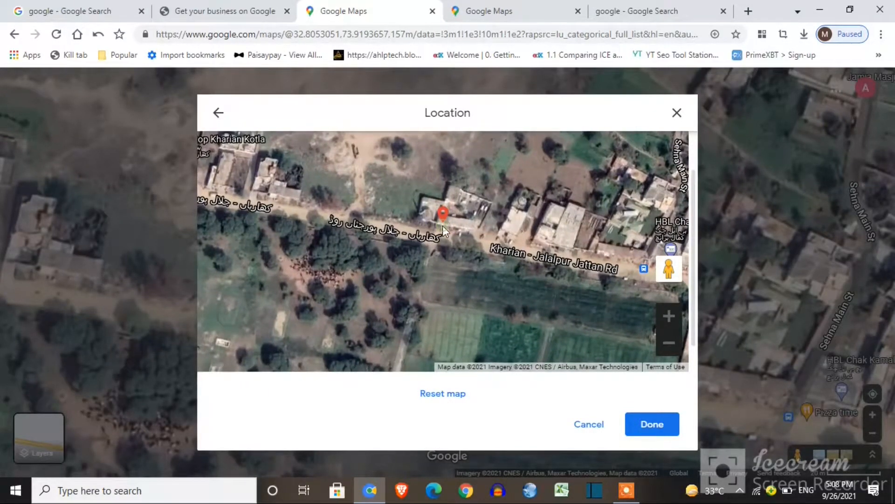
left_click(635, 424)
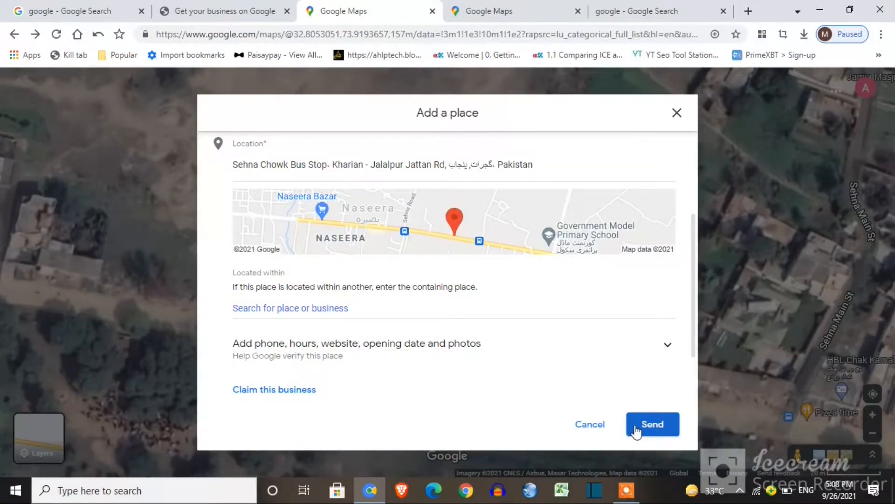
left_click_drag(697, 341, 706, 310)
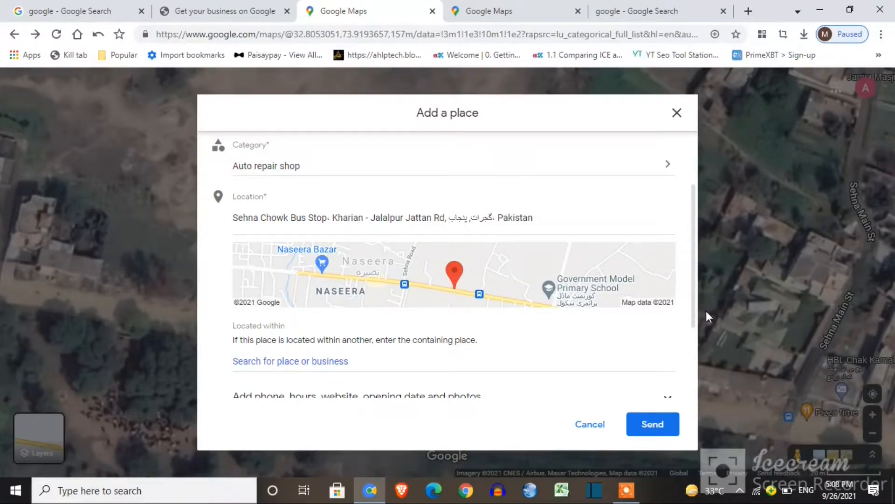
left_click_drag(706, 311, 706, 315)
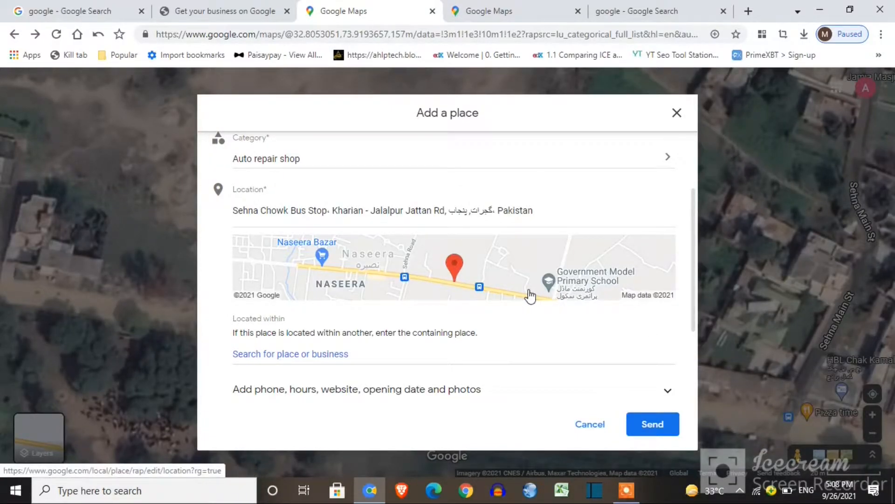
left_click(456, 272)
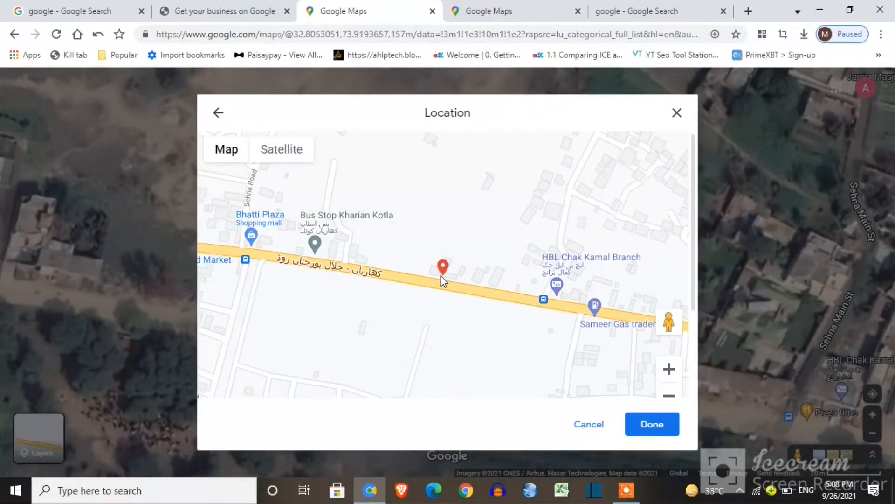
left_click(288, 150)
left_click(653, 424)
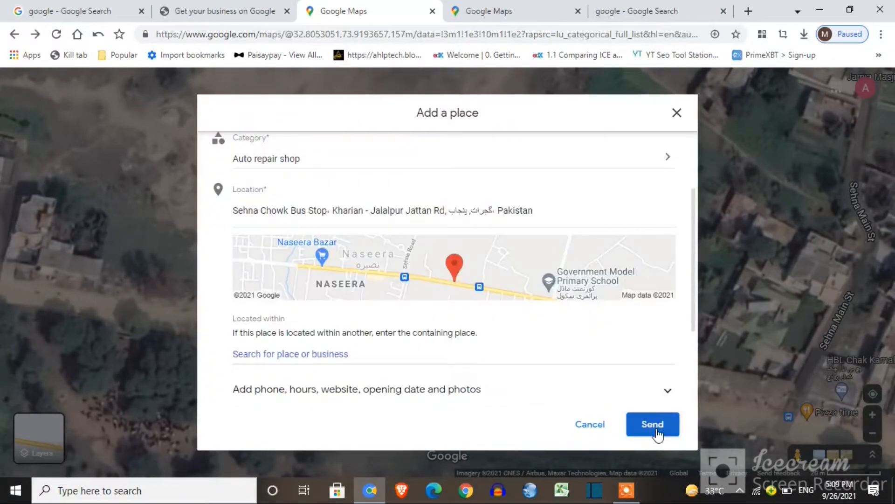
left_click_drag(693, 329, 699, 365)
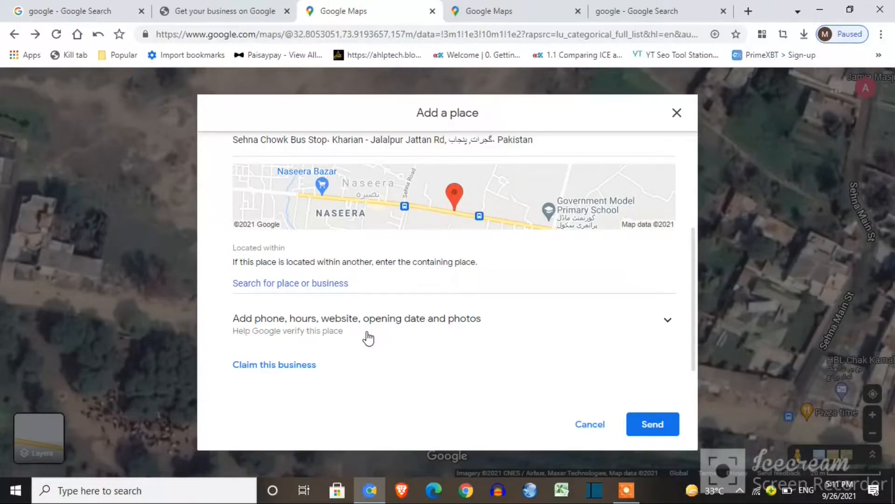
Open the business hours editor and mark Sunday alone as open
left_click(367, 335)
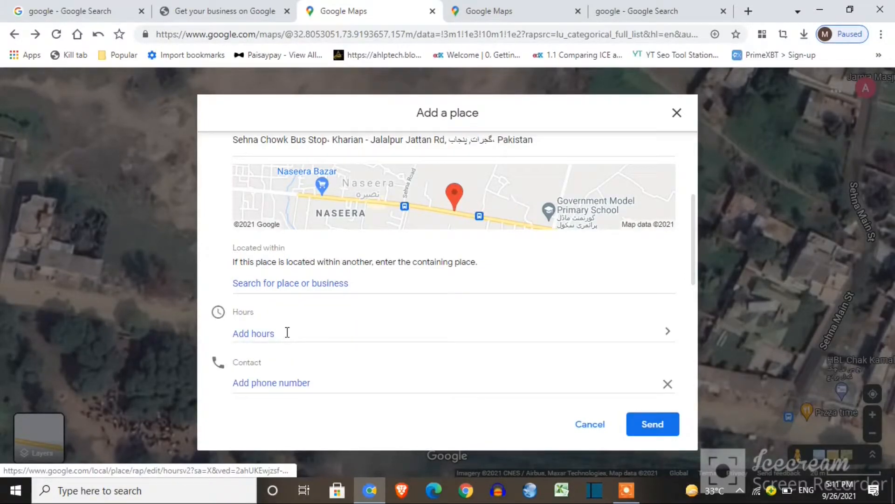
left_click(377, 330)
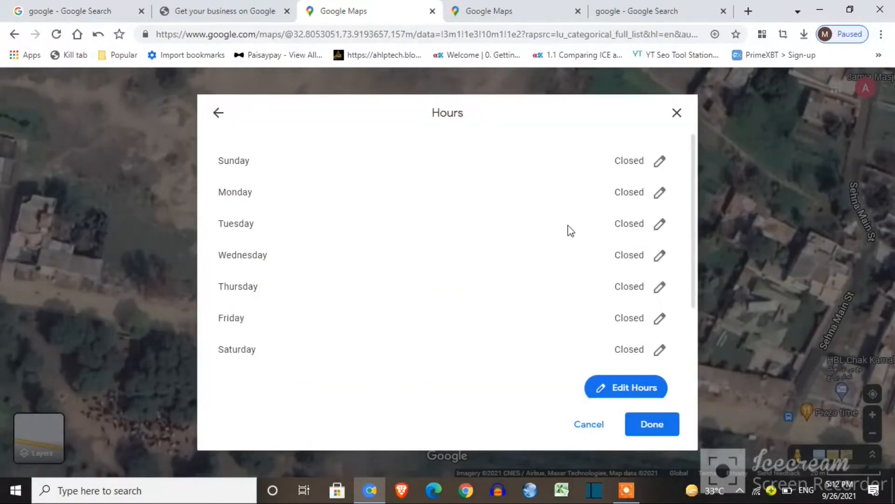
left_click(661, 167)
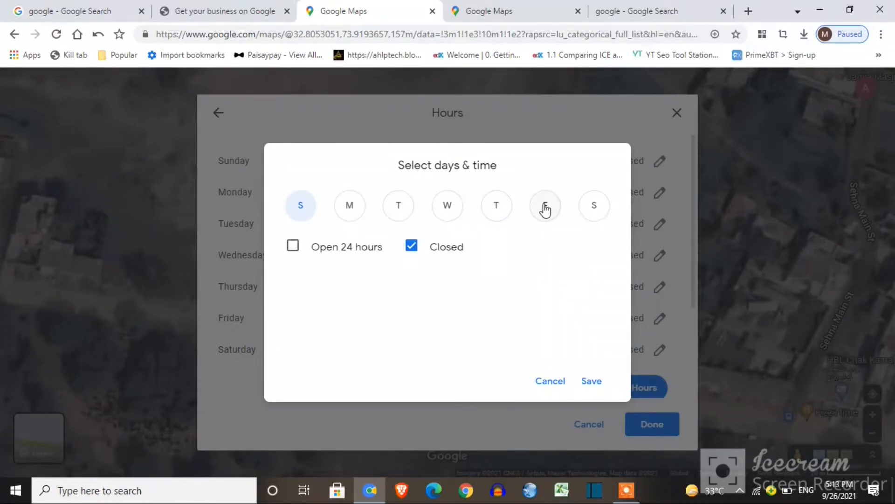
left_click(413, 249)
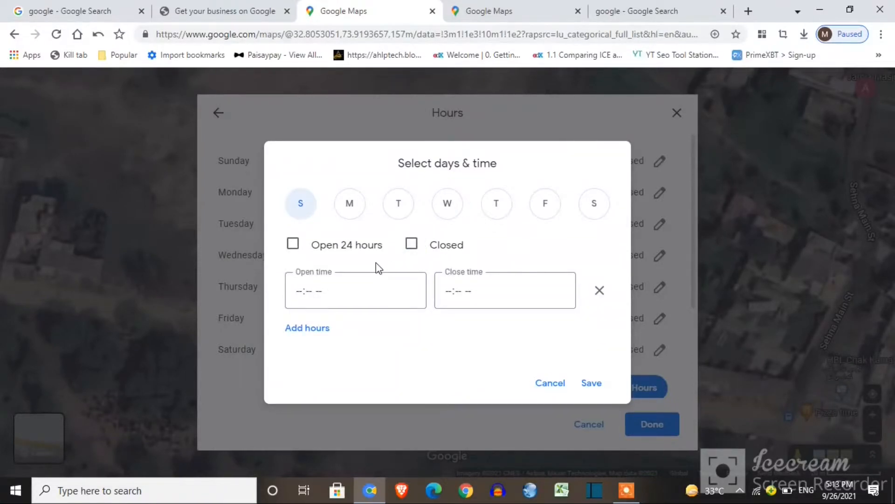
left_click(540, 223)
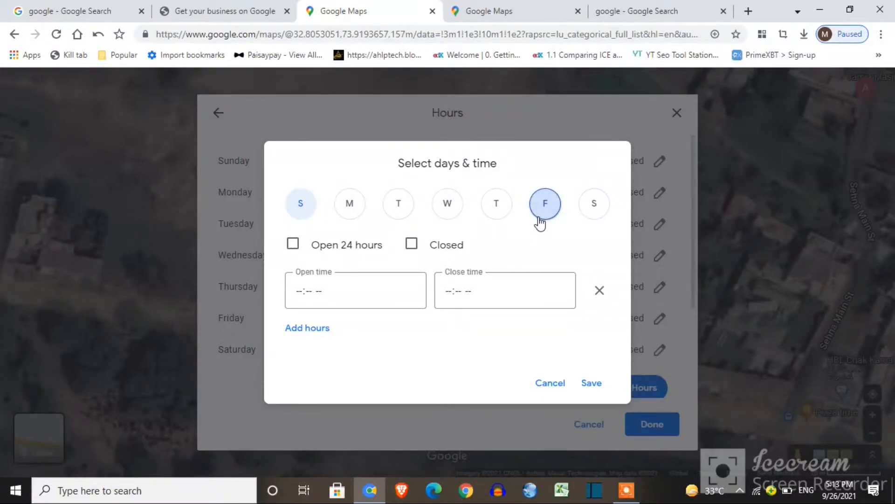
left_click(408, 246)
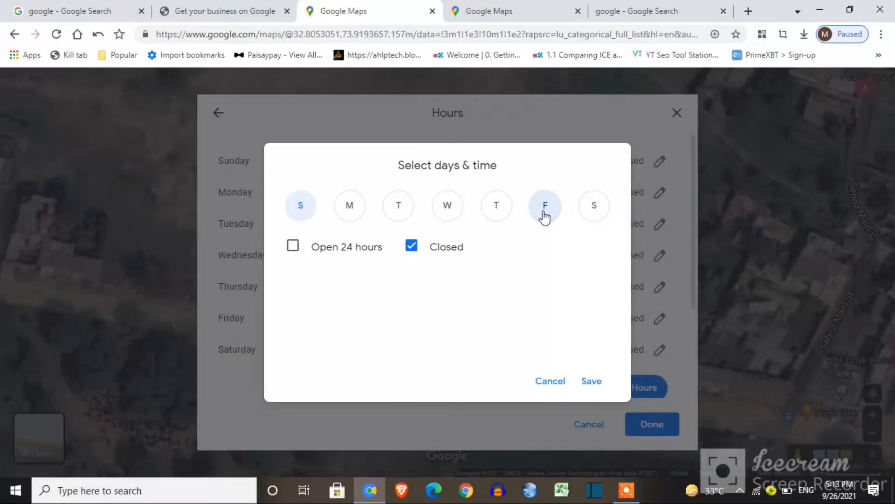
left_click(295, 218)
left_click(545, 206)
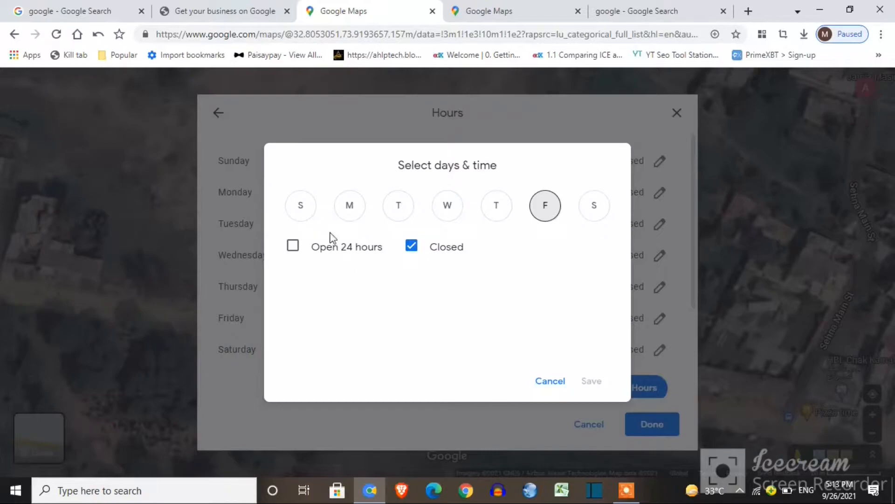
left_click(303, 210)
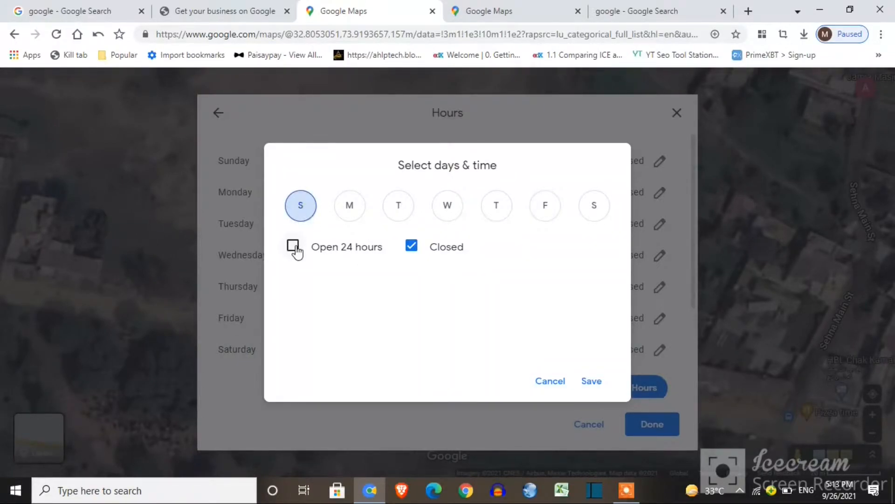
left_click(411, 252)
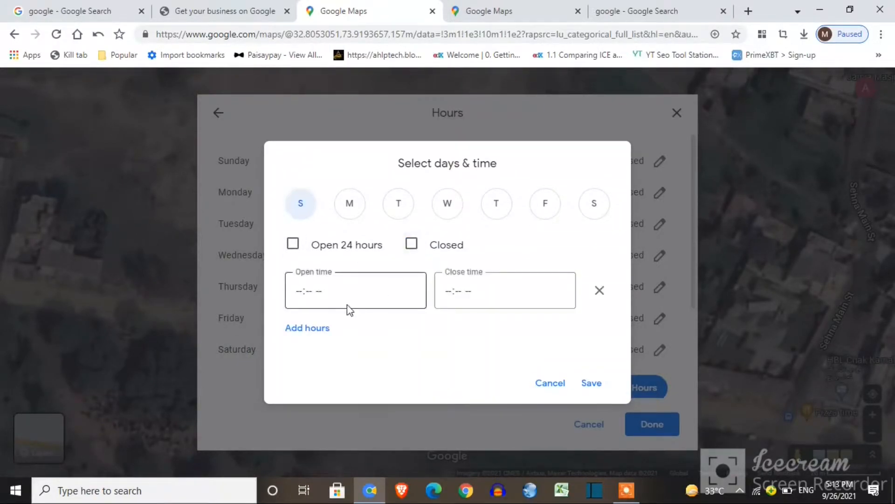
Enter Sunday's hours as 08:00 AM opening and 09:00 PM closing
left_click(302, 295)
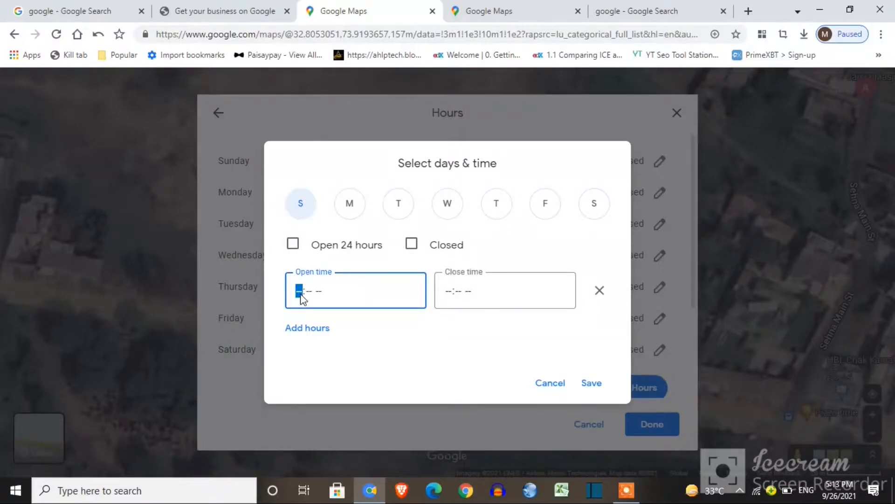
type("08:09")
key("Left")
type("00")
left_click(448, 297)
type("09:")
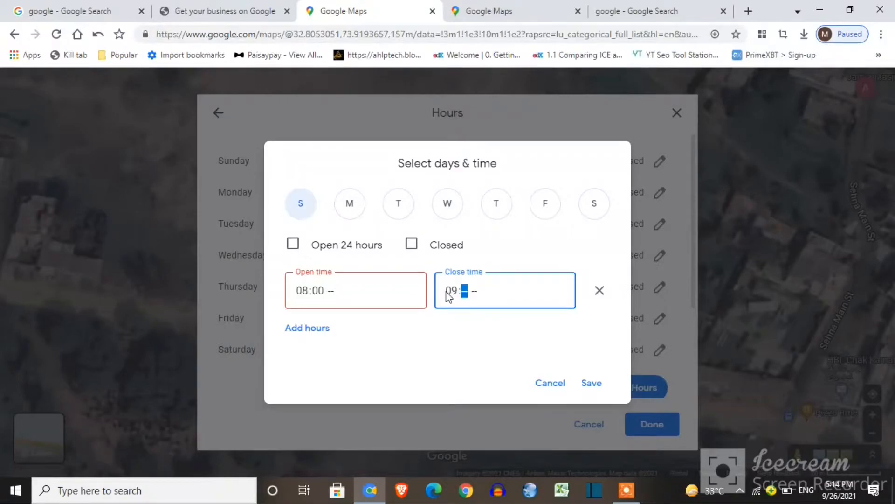
type("00")
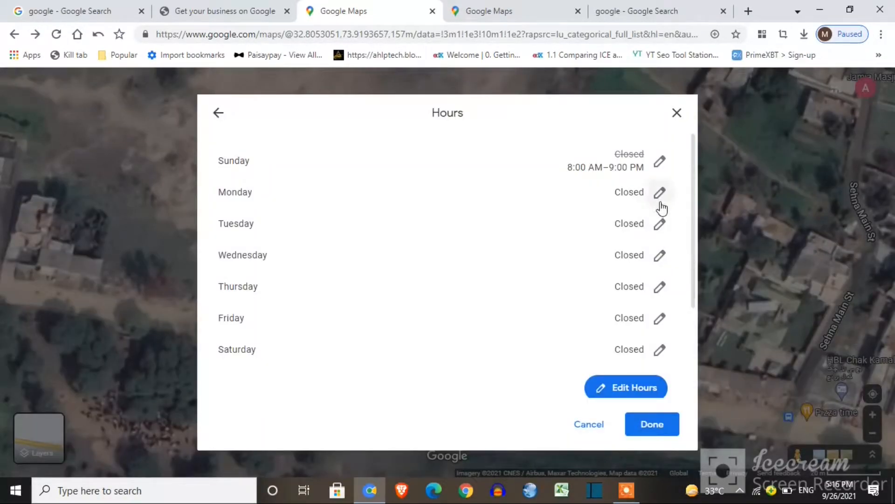
Set Monday's hours to 8:00 AM–10:00 PM and save
left_click(660, 199)
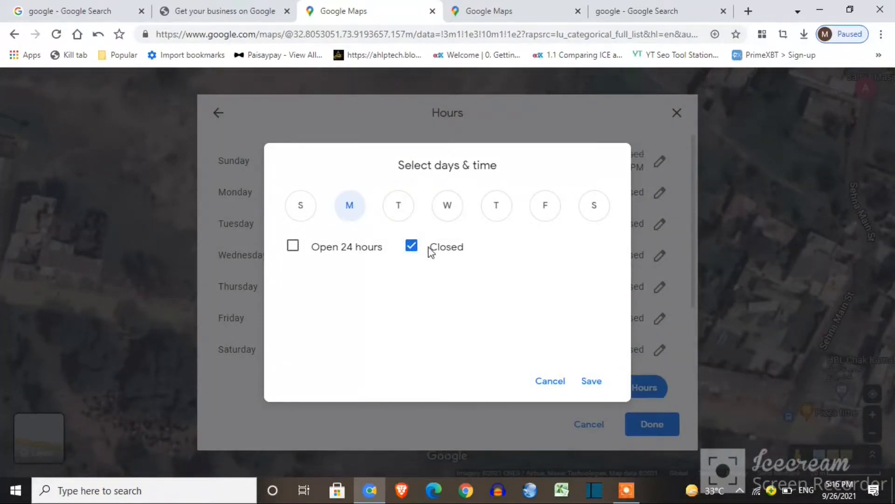
left_click(412, 248)
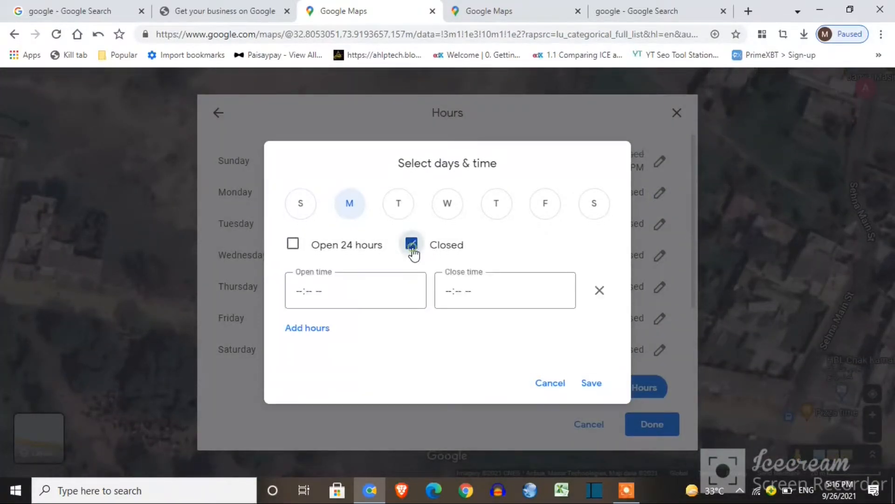
left_click(299, 291)
type("8:-- --")
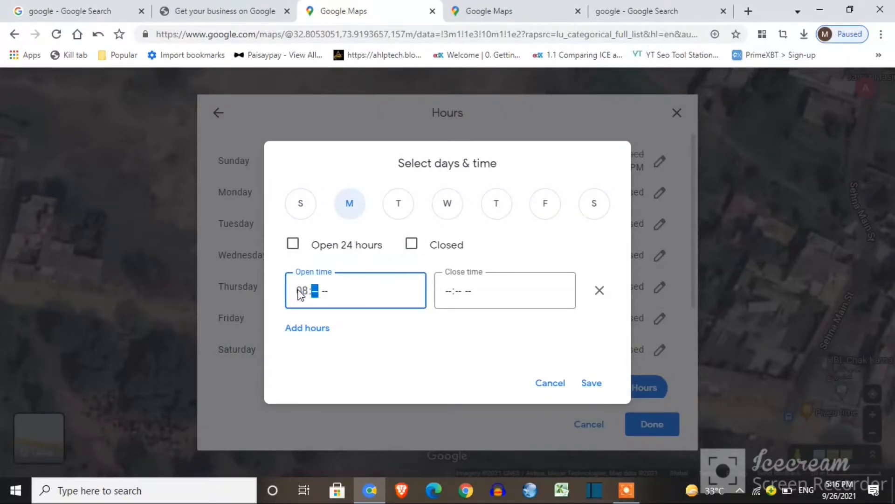
type("00a")
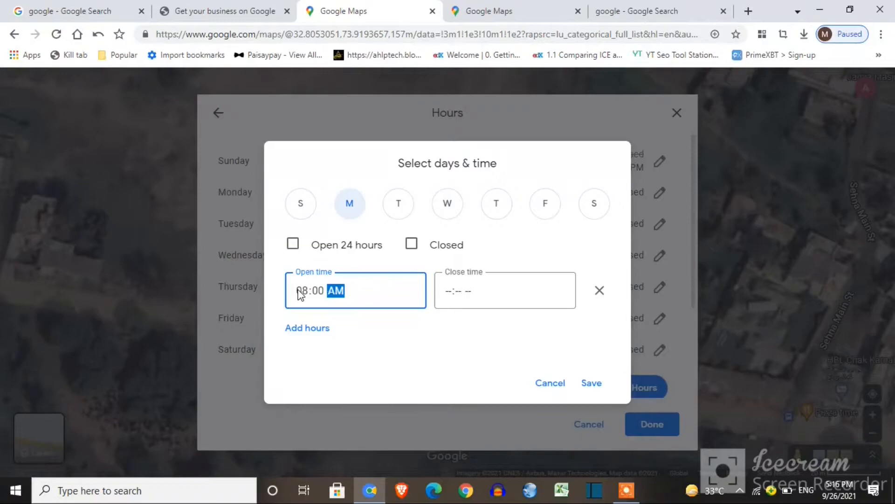
left_click(448, 297)
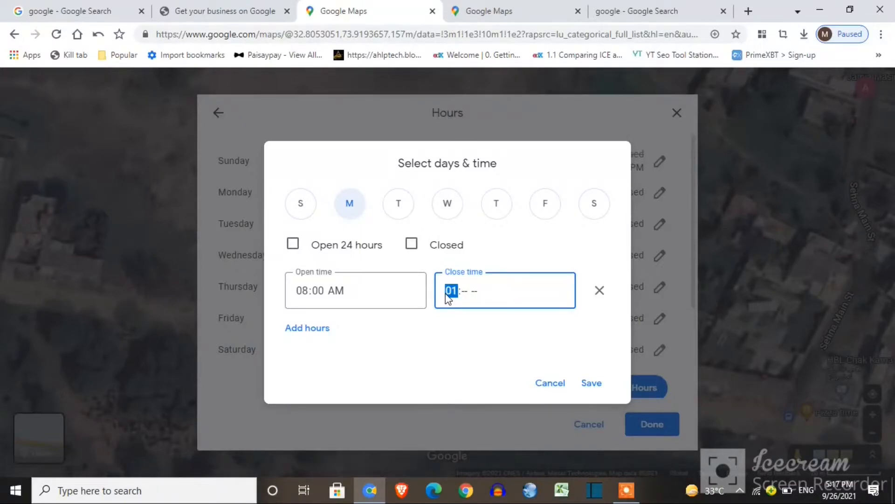
type("00p")
left_click(599, 385)
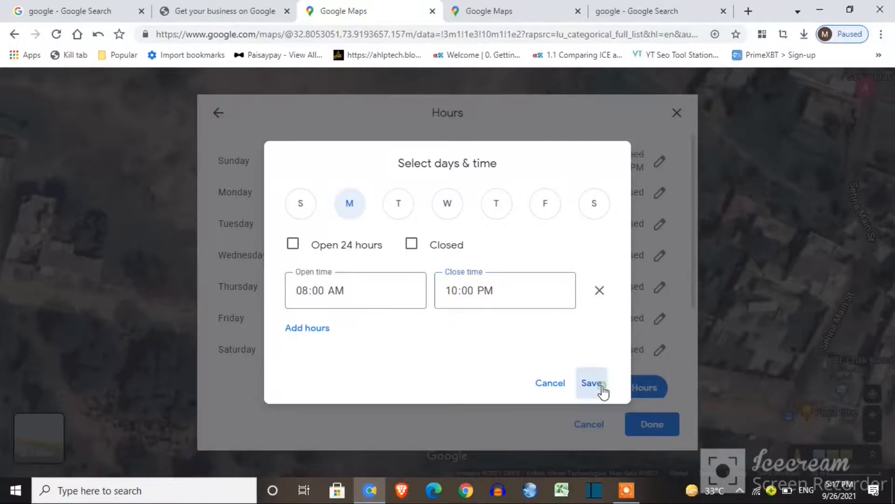
Change Sunday's closing time to 10:00 PM and save
left_click(659, 162)
left_click(453, 292)
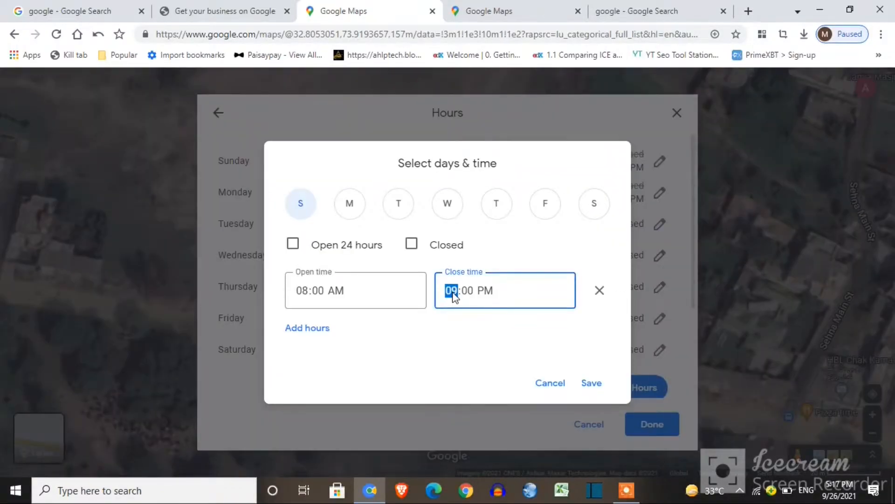
type("10")
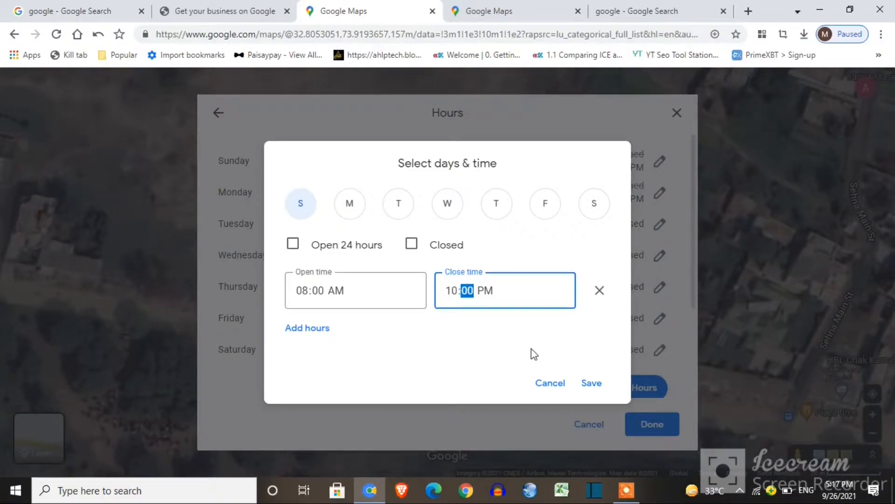
left_click(589, 386)
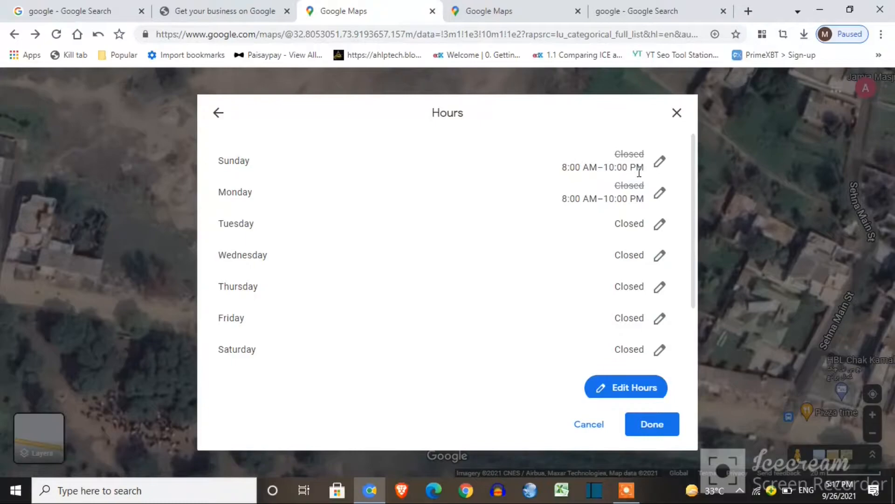
Keep Friday saved as Closed and mark Saturday as open
left_click(659, 318)
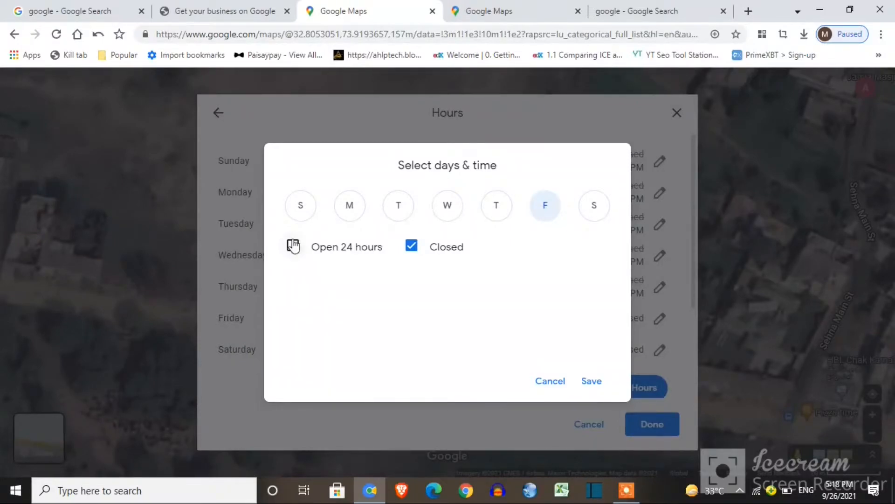
left_click(592, 384)
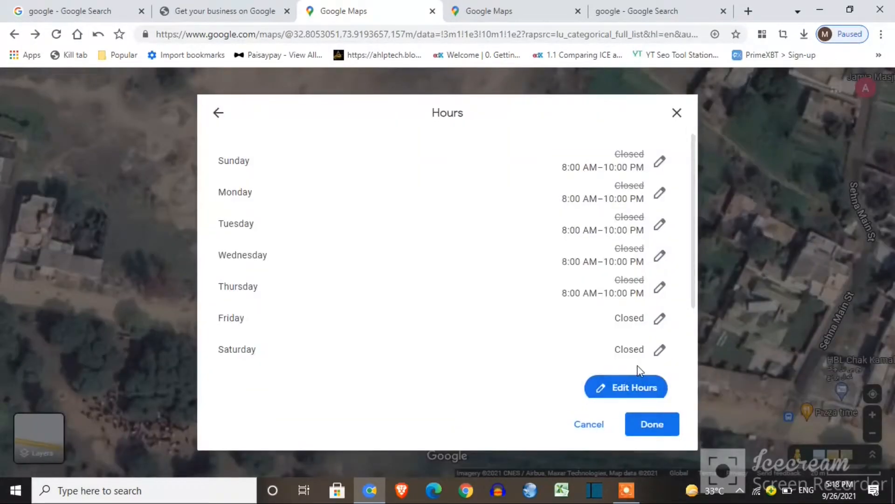
left_click(658, 358)
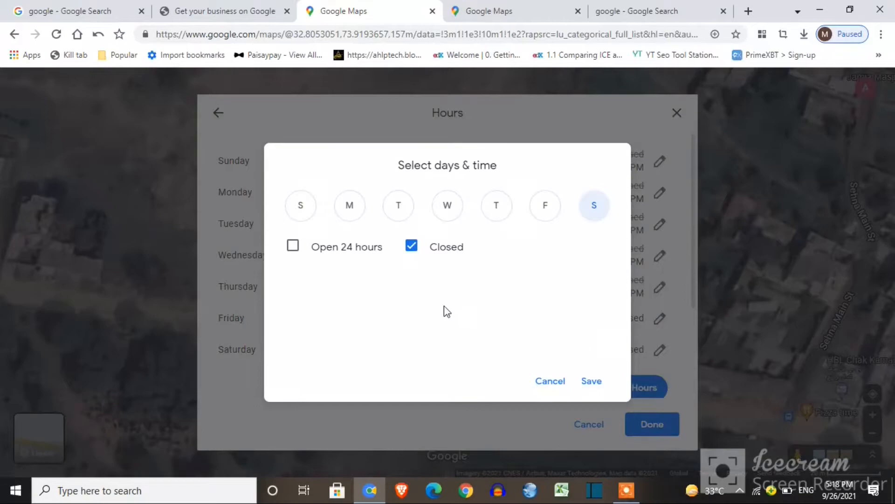
left_click(418, 249)
Set Saturday to 8:00 AM–10:00 PM and begin adding a photo of the posted hours
left_click(295, 292)
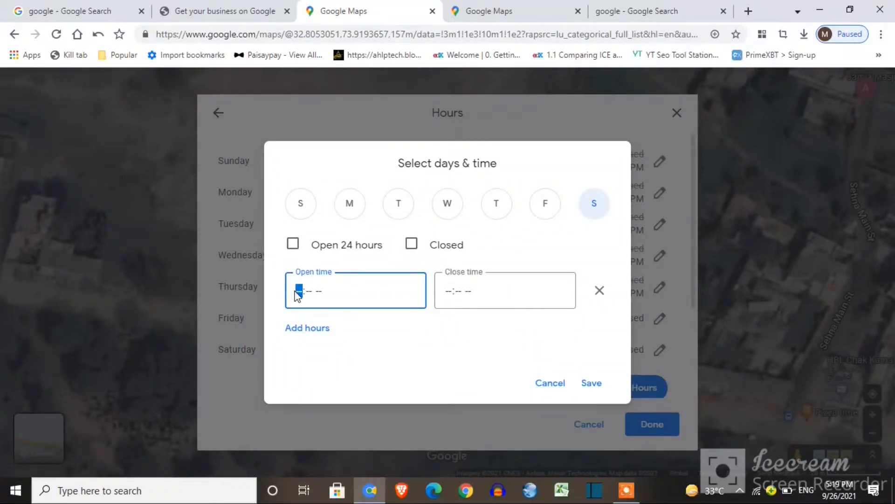
type("0800a")
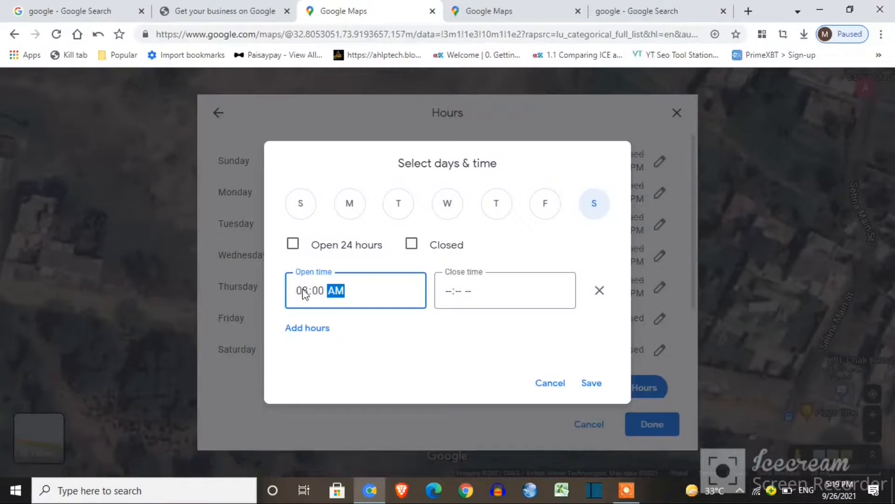
left_click(449, 295)
type("10:00")
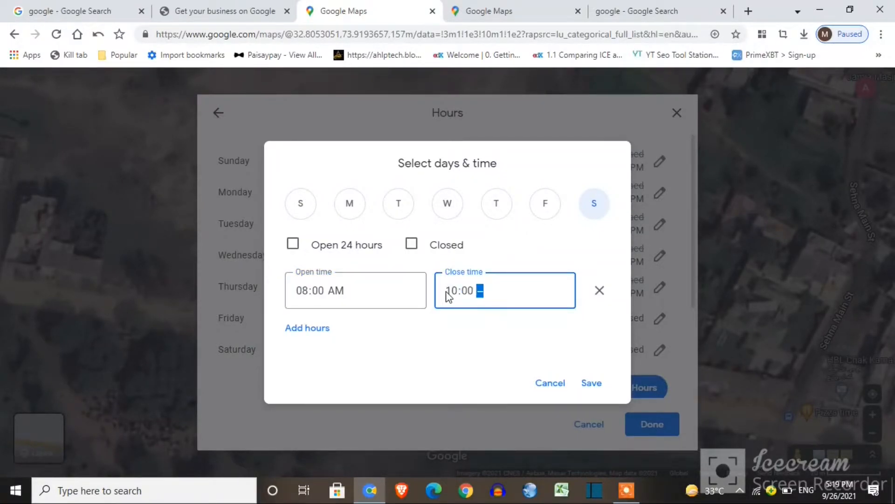
type("p")
left_click(591, 381)
left_click_drag(693, 305, 694, 366)
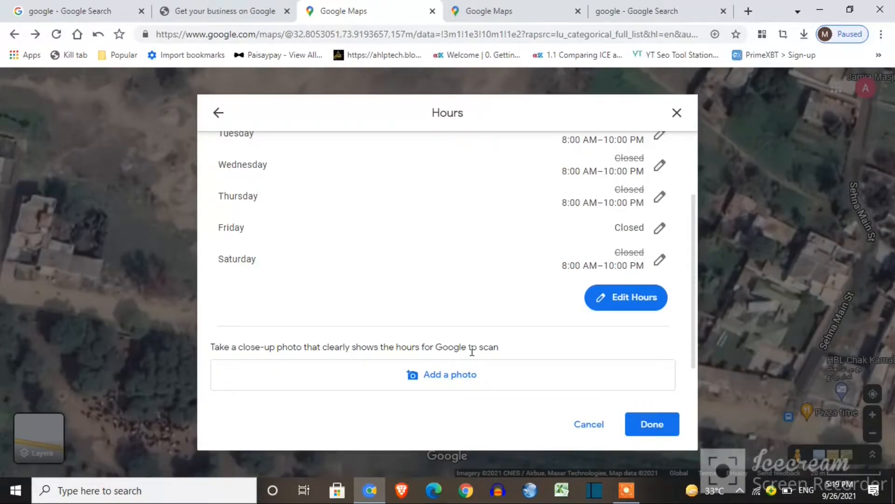
left_click(468, 376)
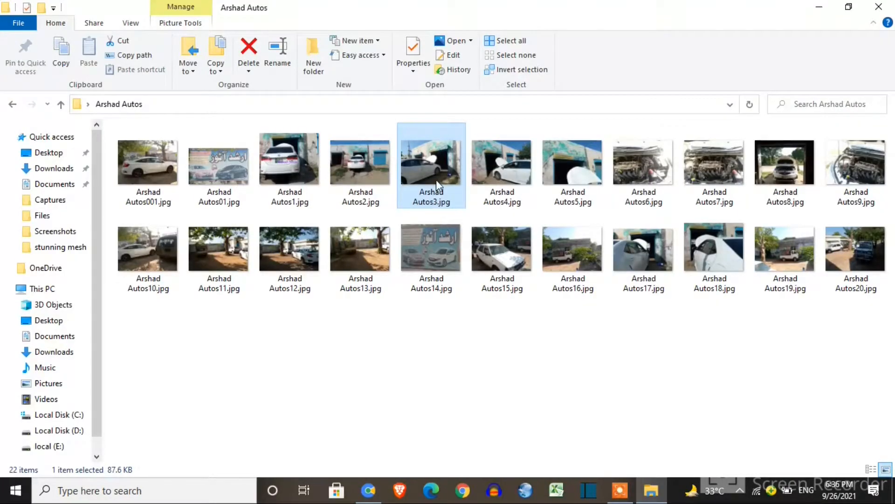
Give Arshad Autos3.jpg title 'Arshad Autos', subject 'Autos workshop', five stars and pasted repair-shop tags
right_click(436, 180)
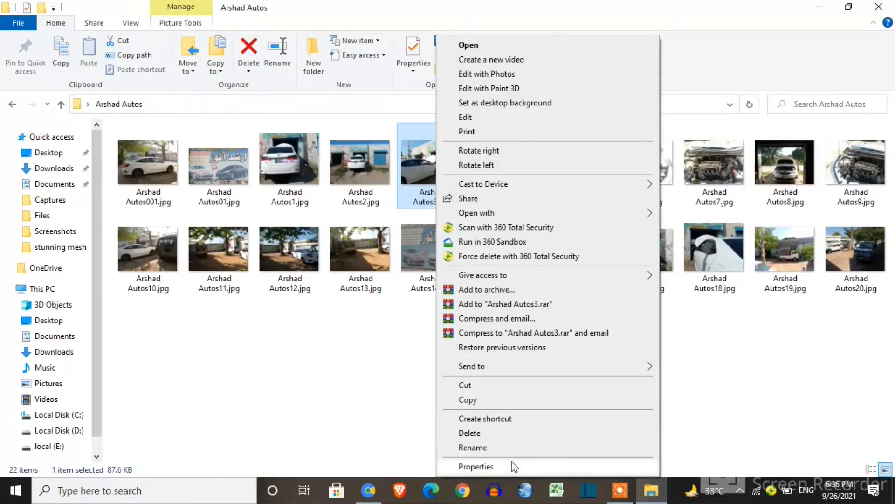
left_click(511, 465)
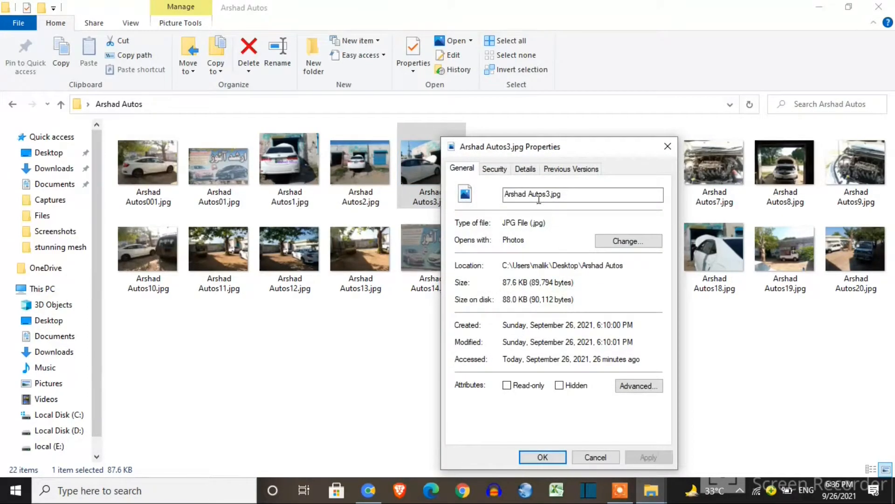
left_click(525, 169)
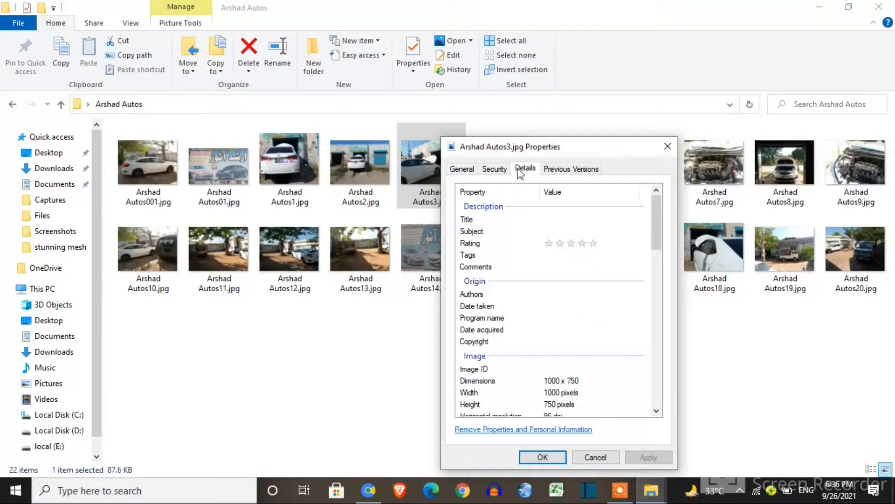
left_click(544, 220)
type("Arshad Auto")
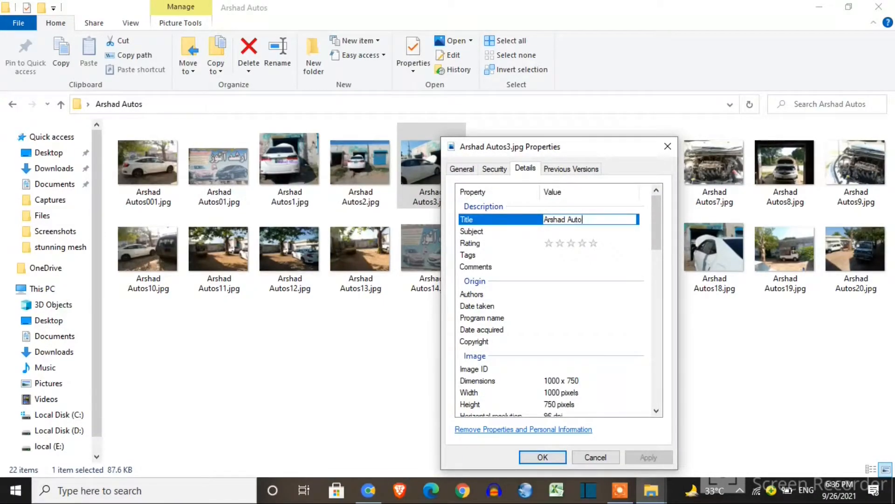
type("s")
left_click(549, 231)
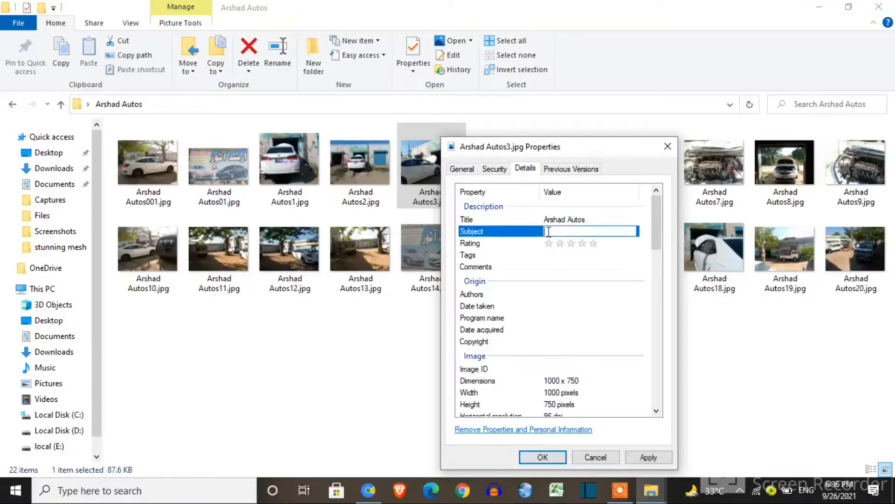
type("Autos workshop")
left_click(592, 243)
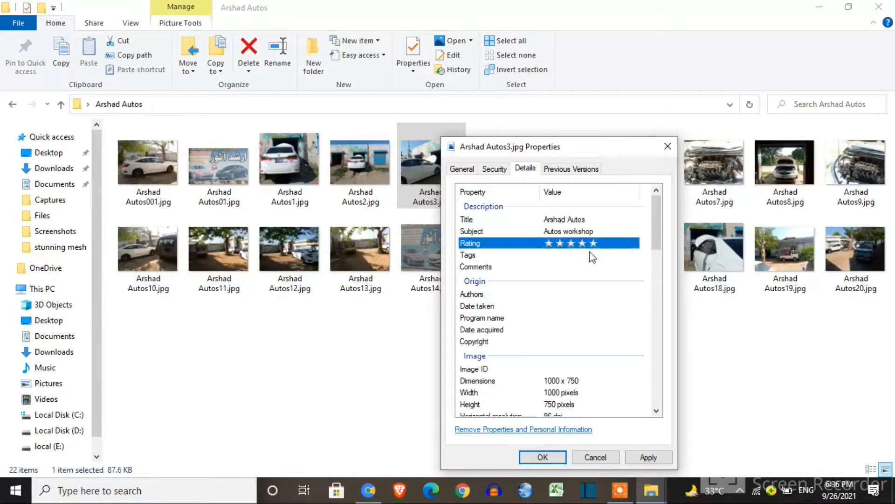
left_click(573, 256)
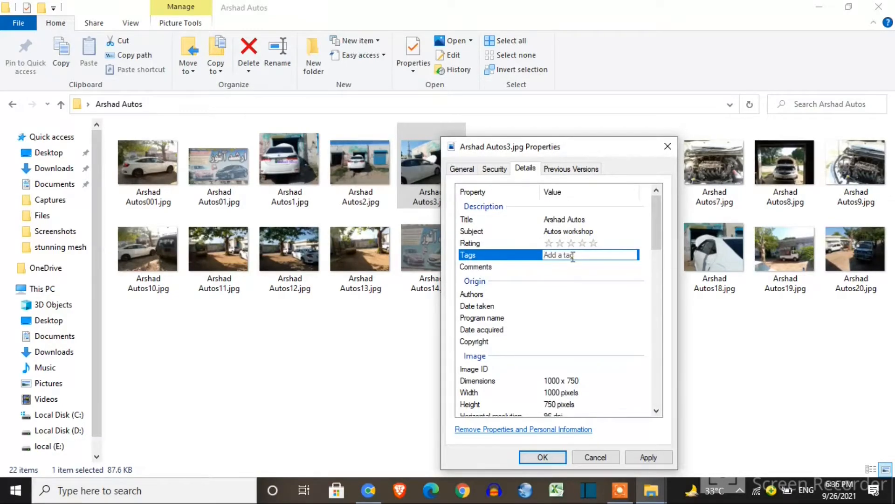
type("Auto Mechanic; auto repair shop; autos workshop;arshad autos workshop; arshad autos;")
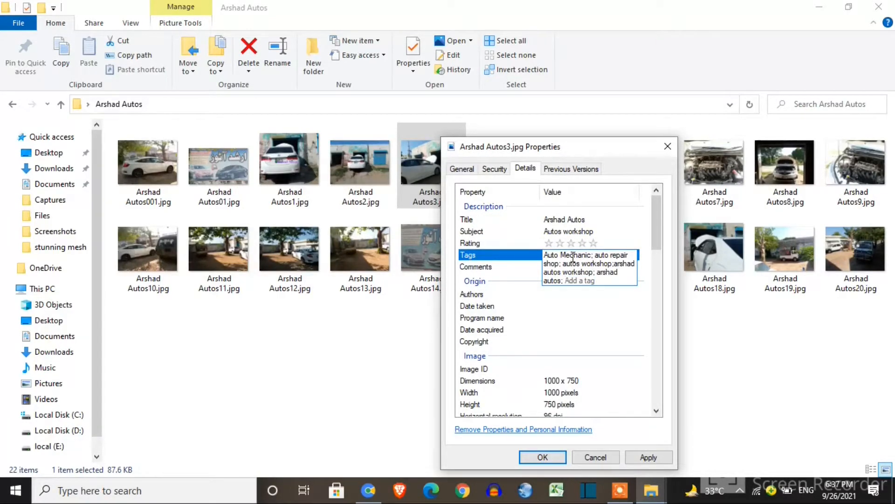
left_click(647, 456)
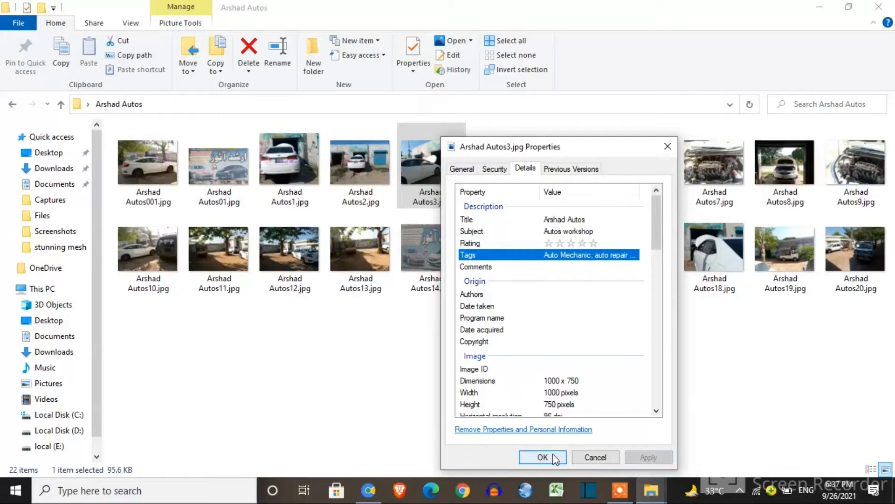
left_click(553, 456)
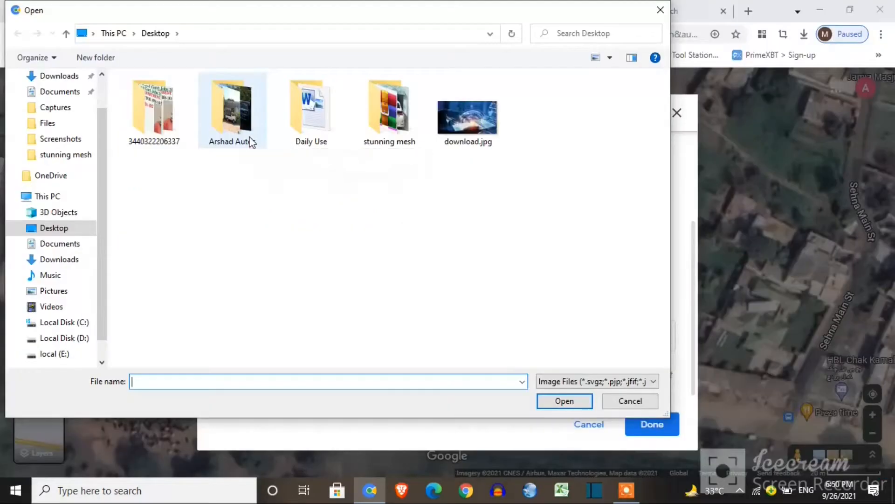
Attach Arshad Autos001.jpg, Arshad Autos01.jpg and Arshad Autos1.jpg to the hours suggestion and finish
double_click(232, 115)
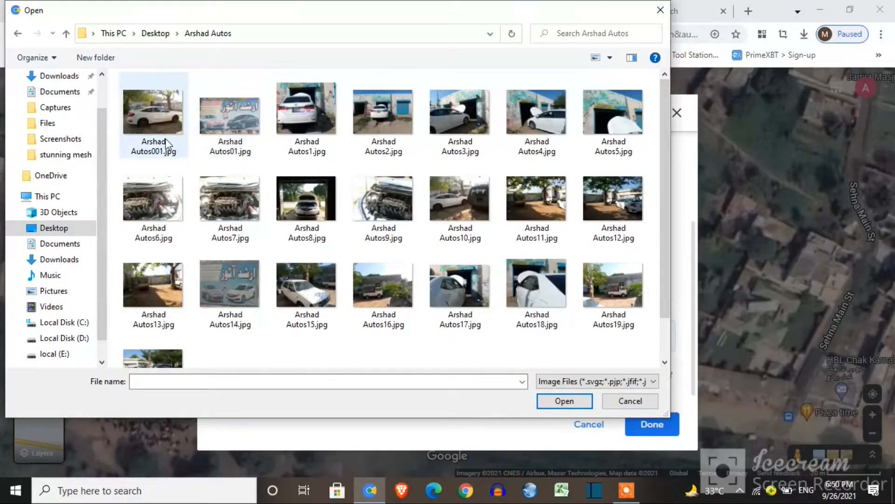
double_click(166, 142)
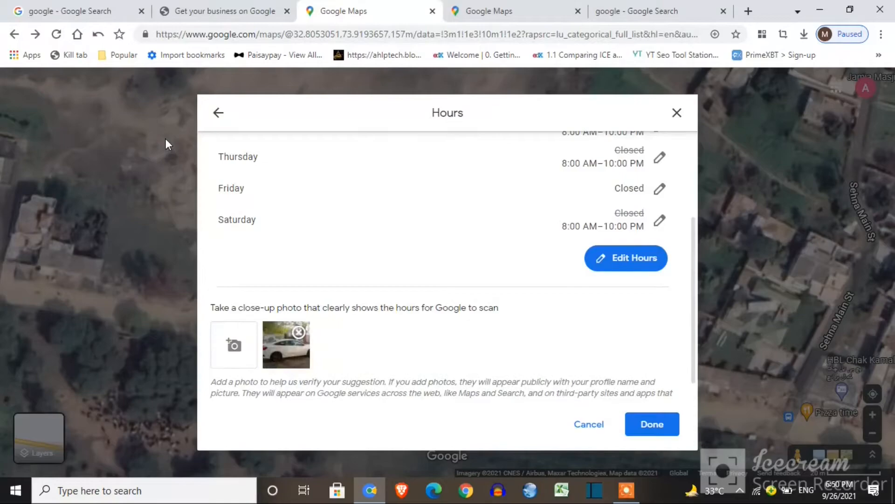
left_click(235, 348)
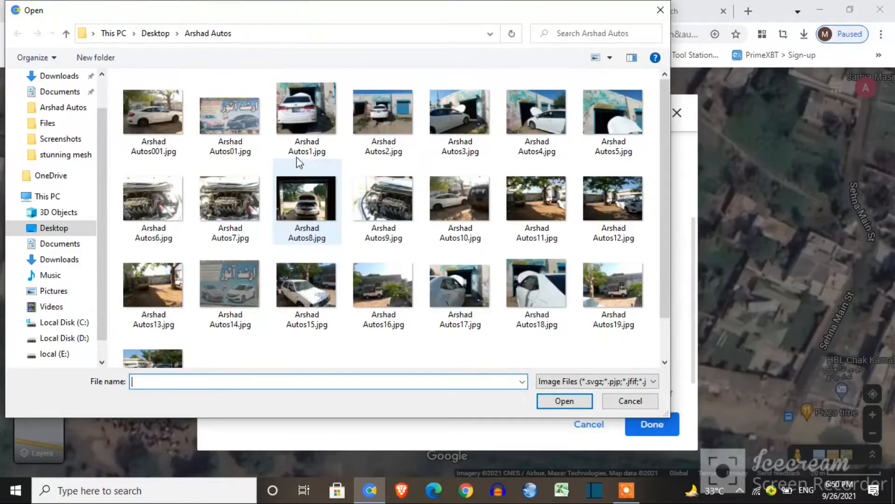
double_click(250, 139)
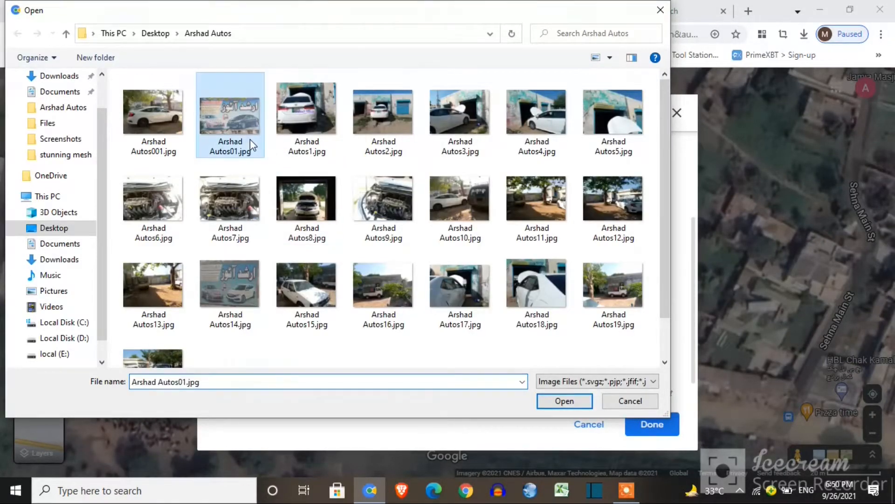
left_click(230, 358)
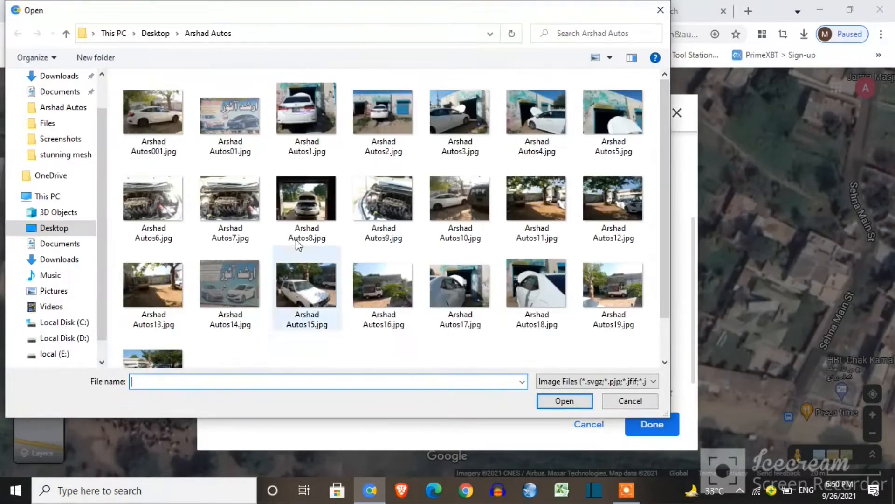
double_click(316, 146)
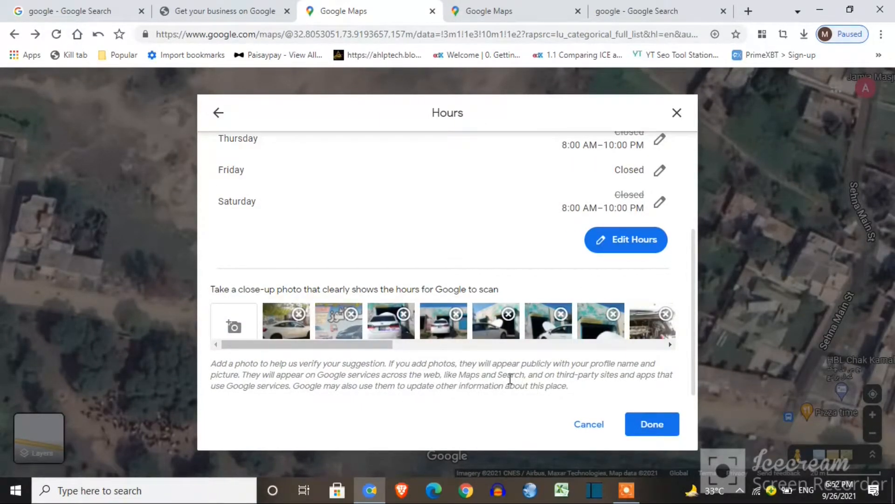
left_click(640, 423)
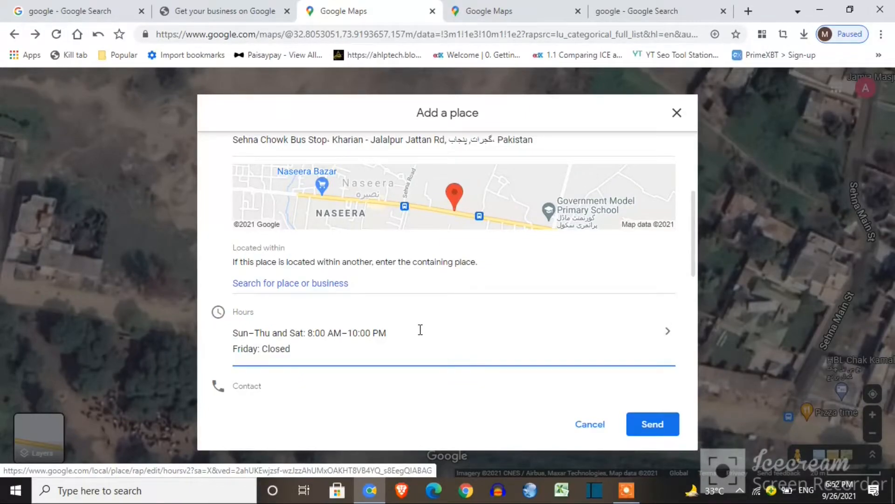
Enter the business contact phone number in the Add a place form
left_click_drag(695, 250, 695, 294)
scroll(694, 294, "down", 1)
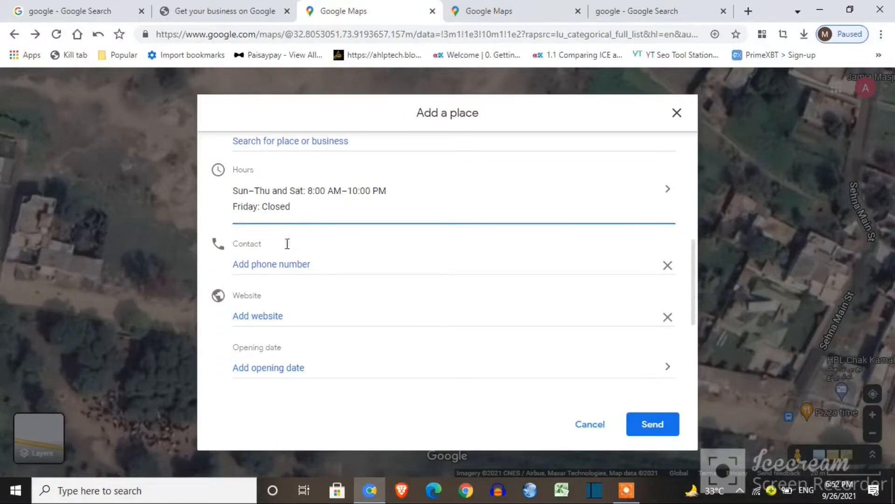
left_click(283, 259)
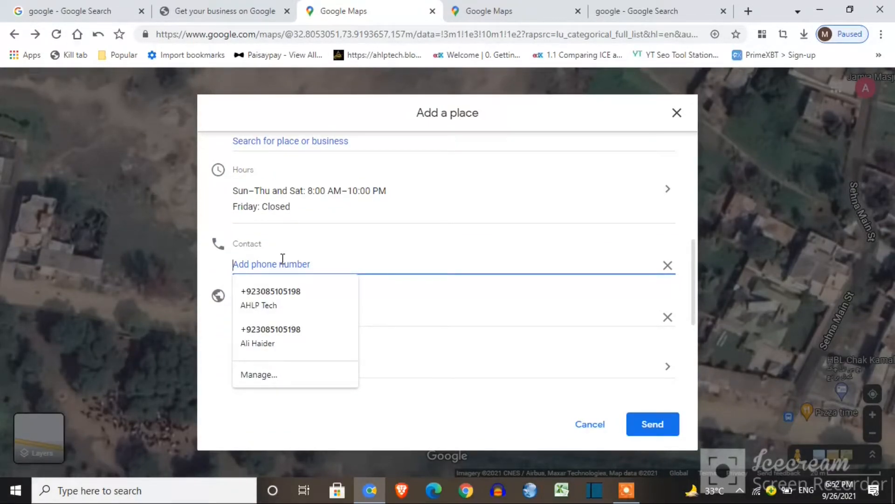
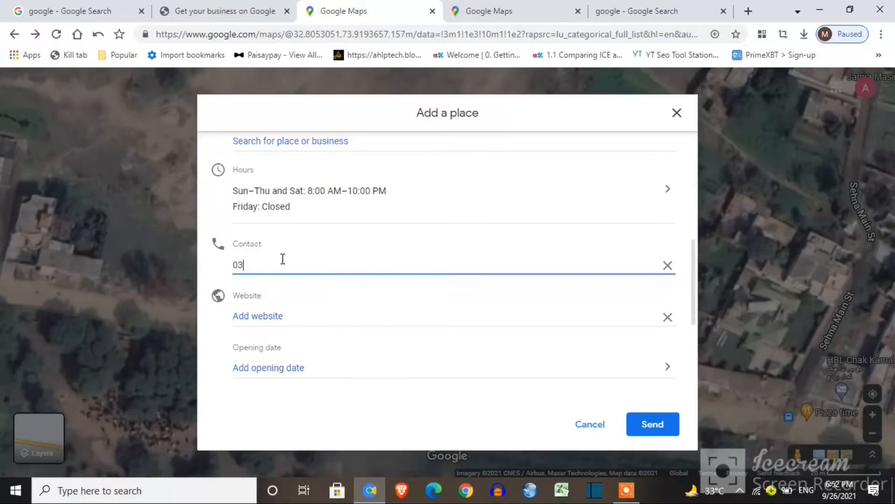
Set the place's opening date to Jan 3, 1980
scroll(693, 299, "down", 2)
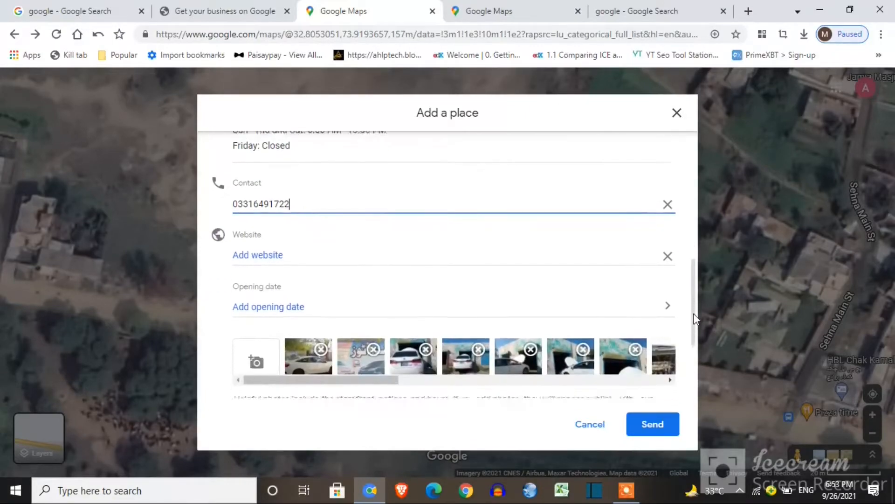
left_click(454, 303)
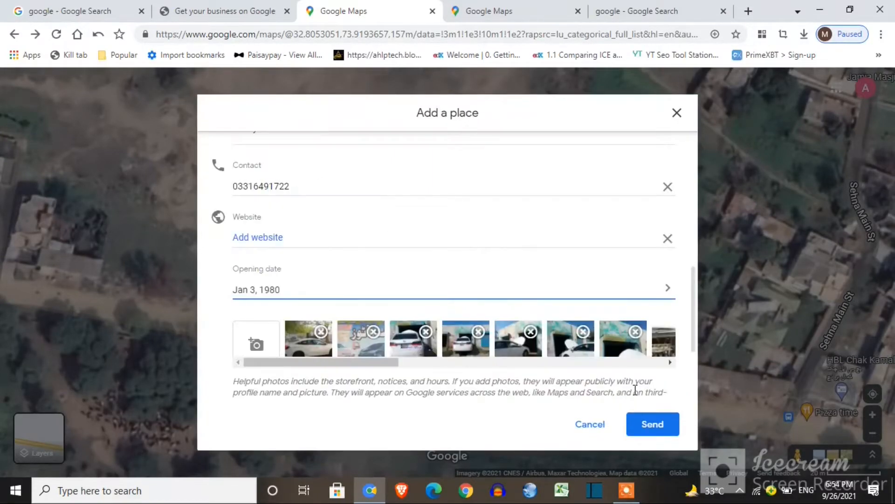
left_click_drag(694, 346, 697, 392)
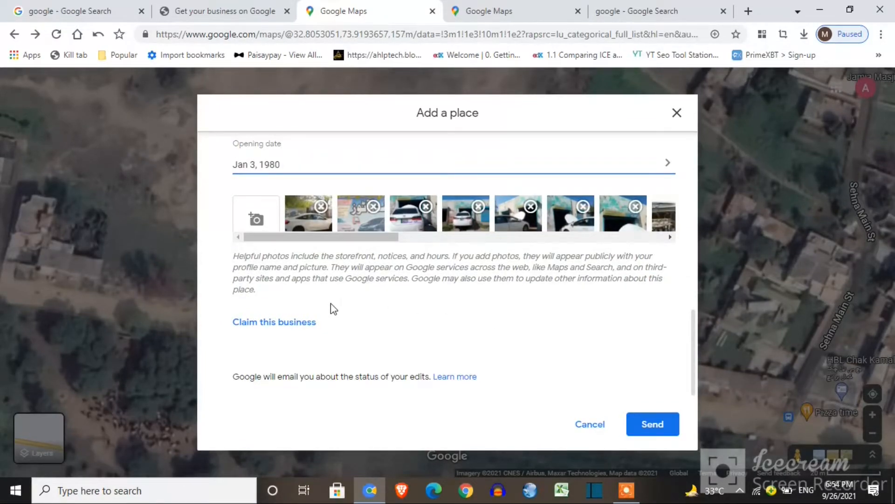
Submit the new place, then review the Reviews, Photos and Edits contributions showing Arshad Autos Sehna approved
left_click(647, 429)
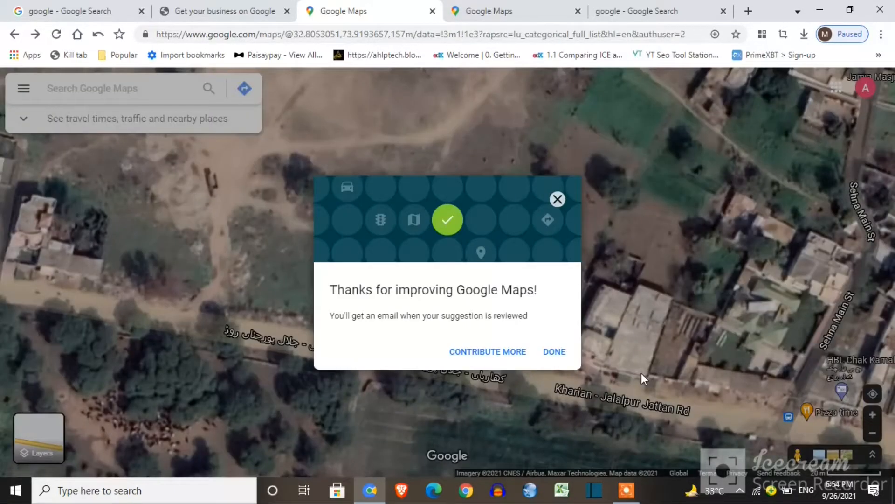
left_click(508, 354)
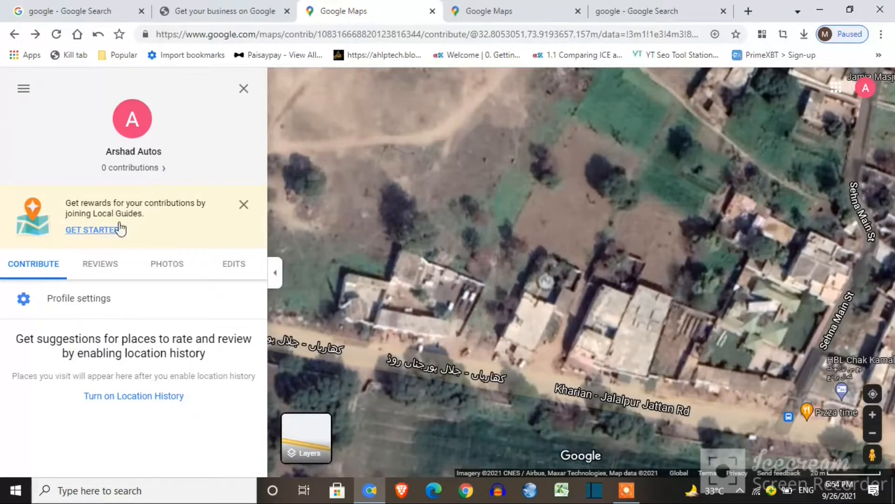
left_click(98, 270)
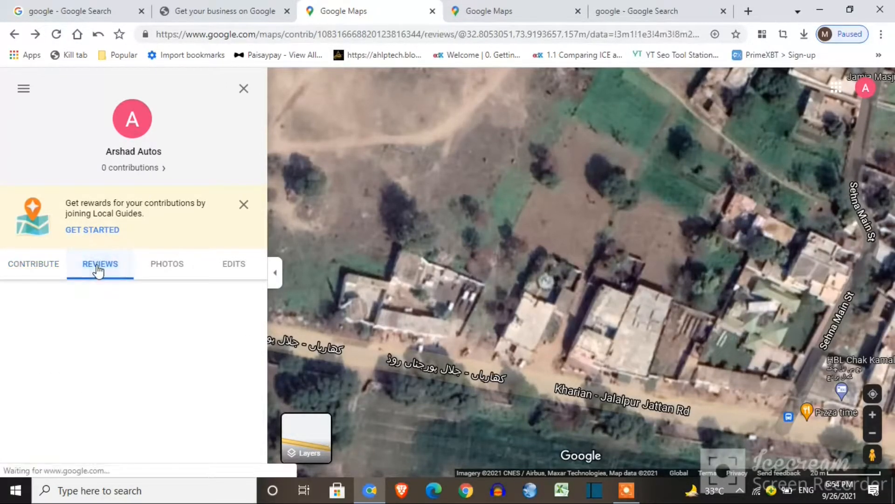
left_click(157, 269)
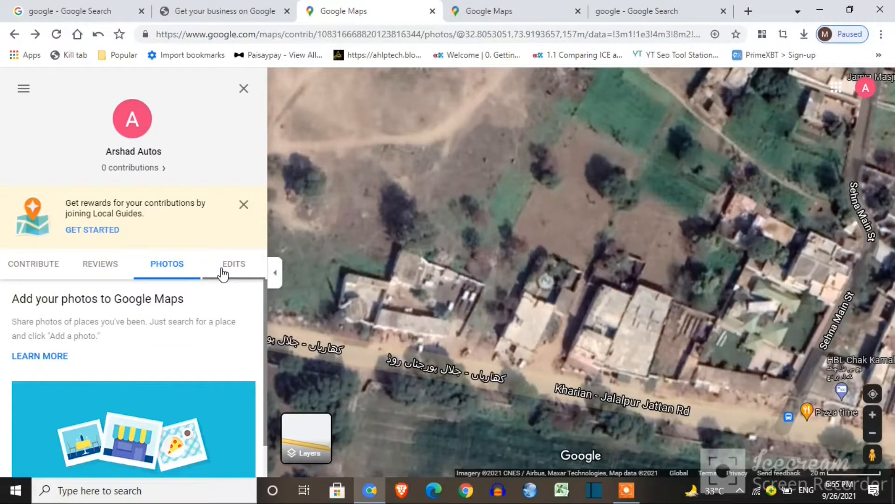
left_click(233, 274)
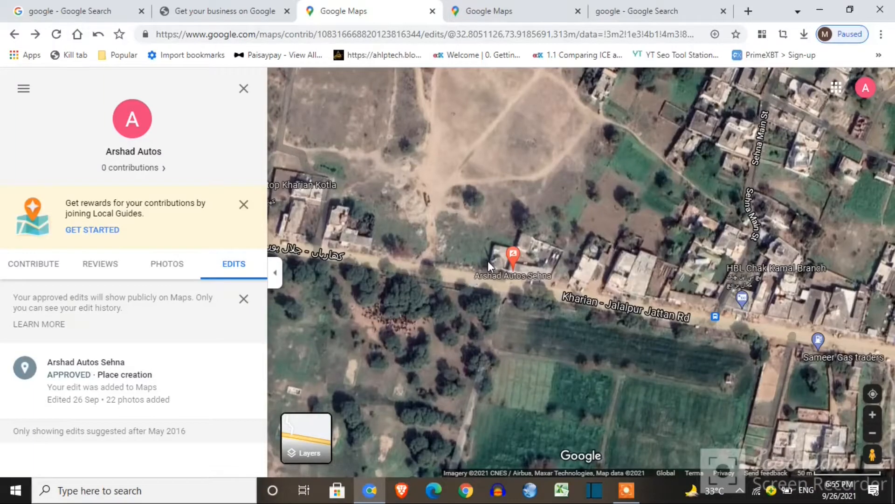
mouse_move(513, 275)
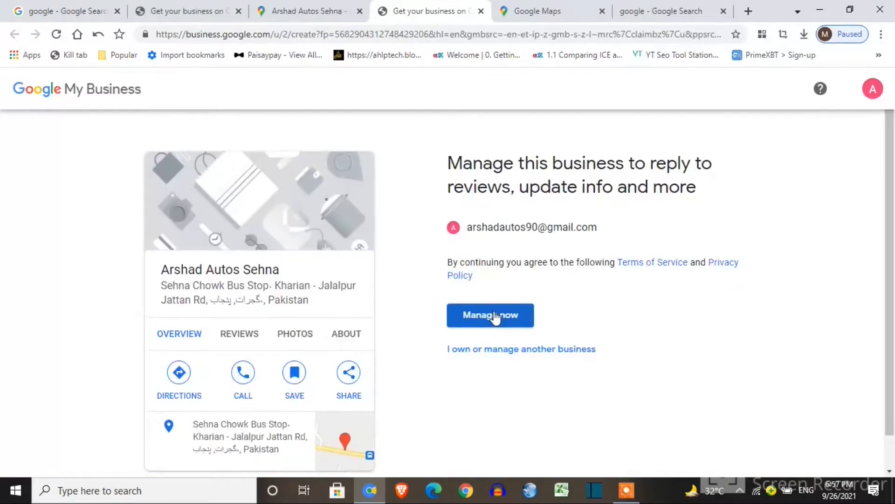
Start managing Arshad Autos Sehna and complete its address with city Kharian and postal code 50090
left_click(492, 318)
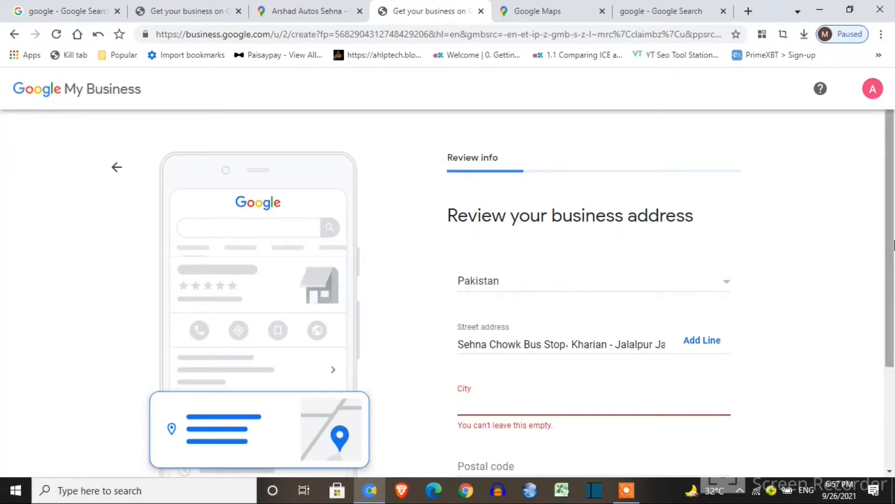
left_click_drag(893, 245, 893, 299)
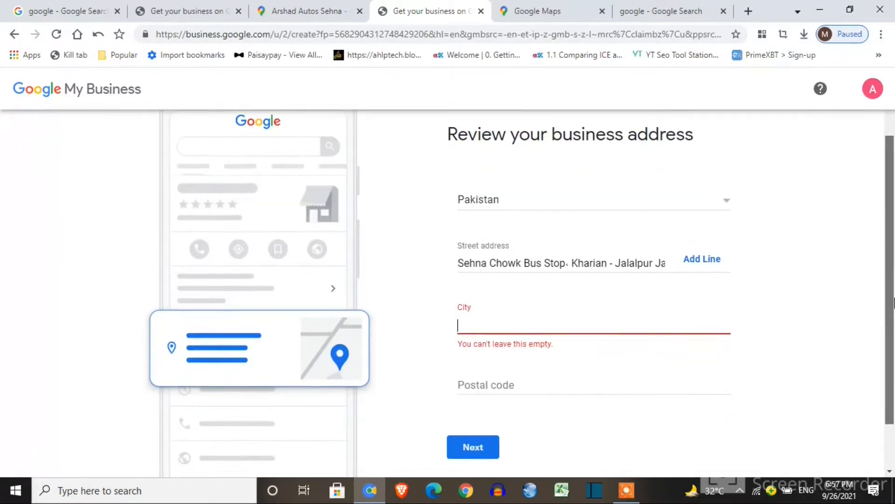
left_click(562, 320)
type("Kharian")
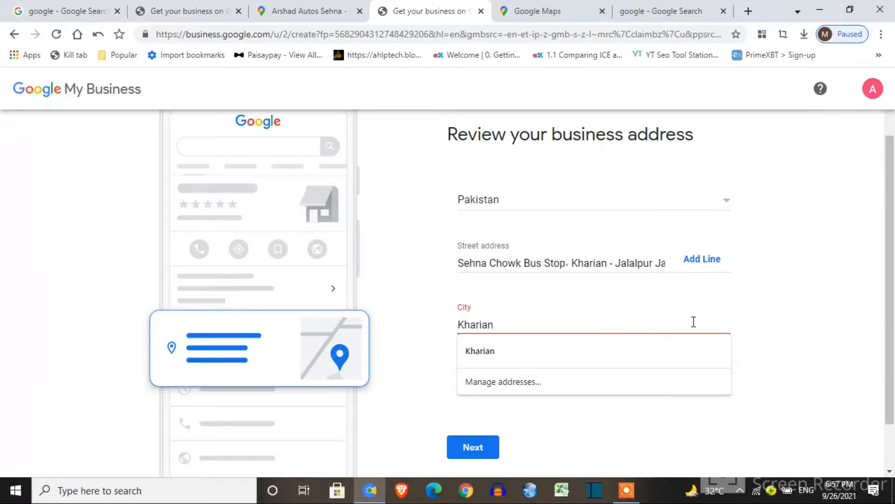
left_click(749, 332)
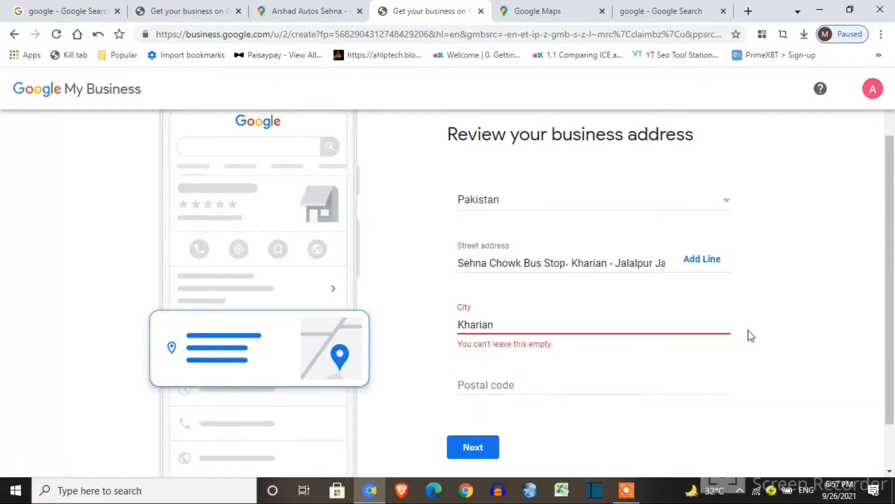
left_click(541, 384)
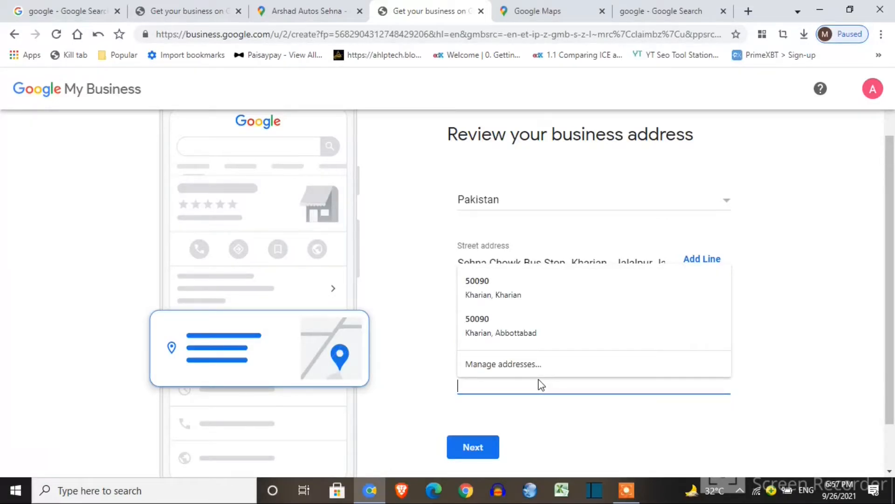
left_click(541, 299)
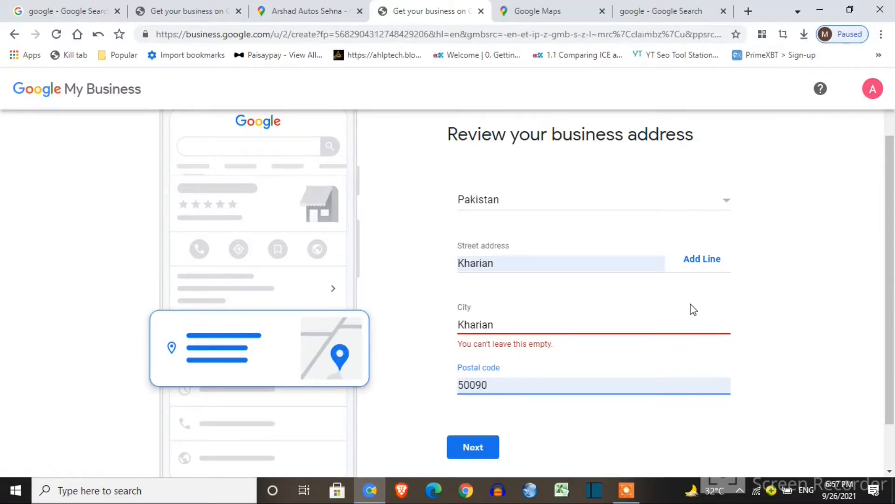
left_click(604, 320)
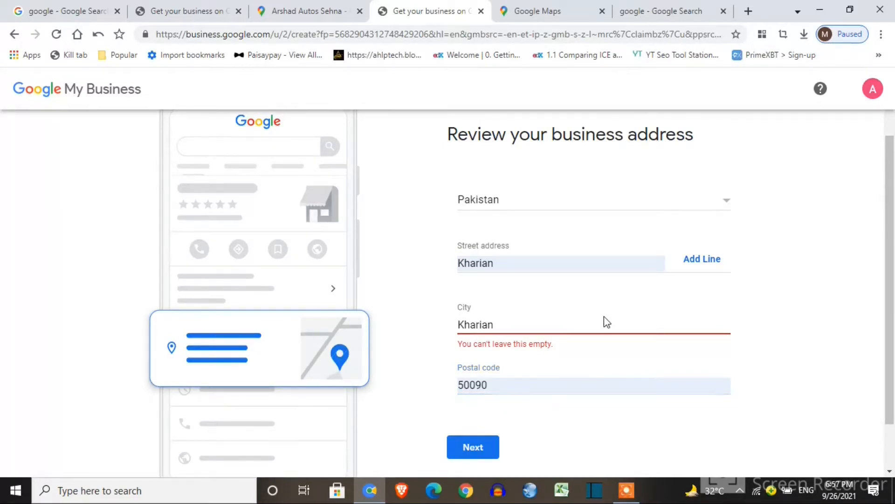
left_click(568, 324)
left_click(555, 357)
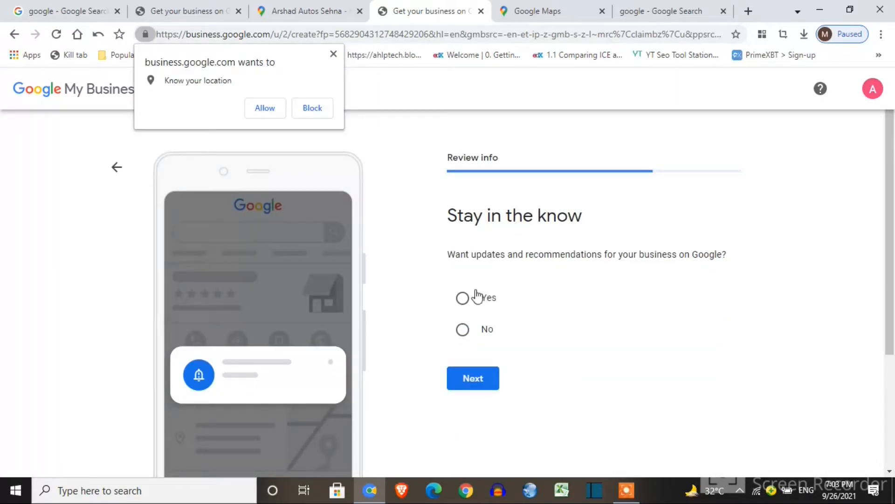
Opt in to updates and recommendations, then request the verification postcard by mail
left_click(462, 298)
left_click(471, 380)
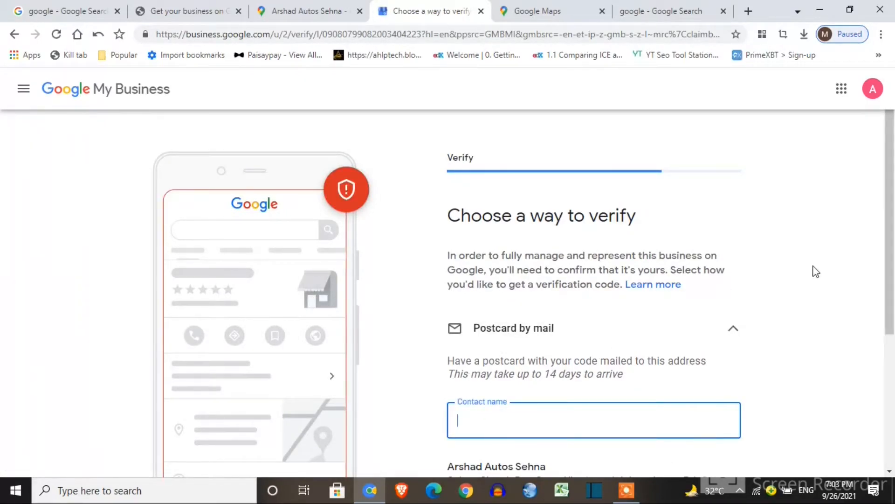
left_click_drag(890, 266, 894, 303)
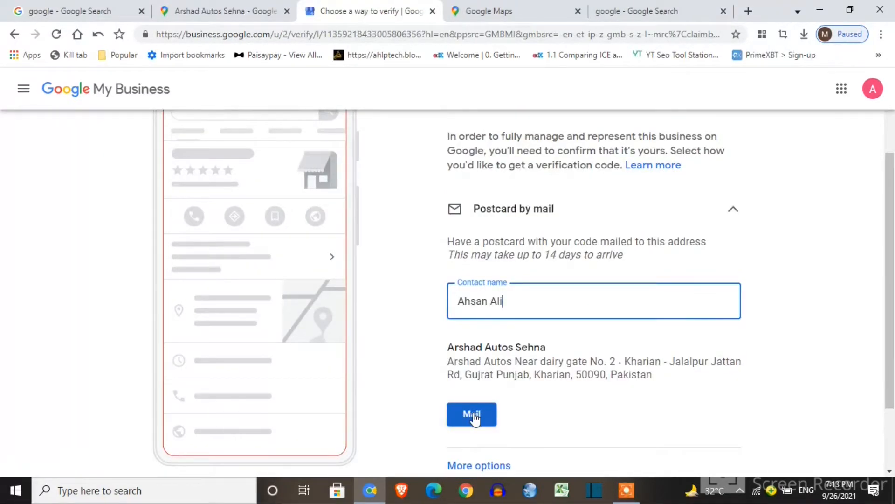
left_click(473, 413)
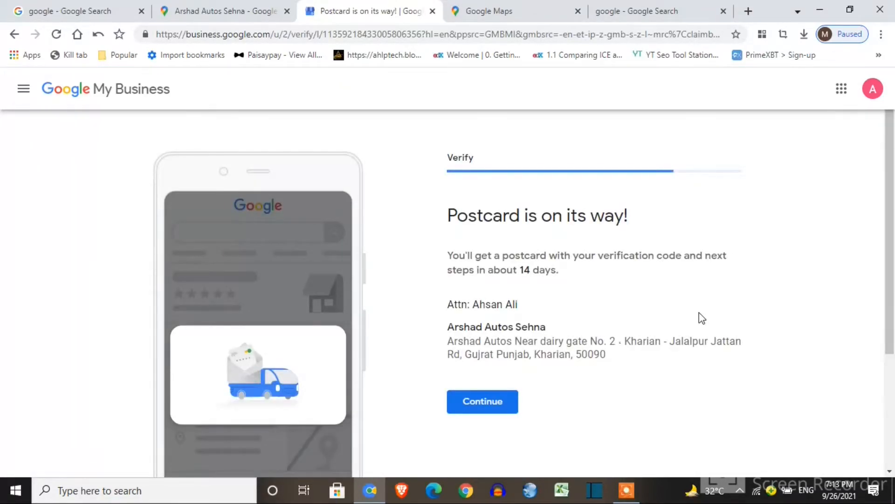
Add Tuning, Wheel alignment, Engine repair, Exhaust, Electrical repair and Carburetor cleaning as services
left_click(495, 408)
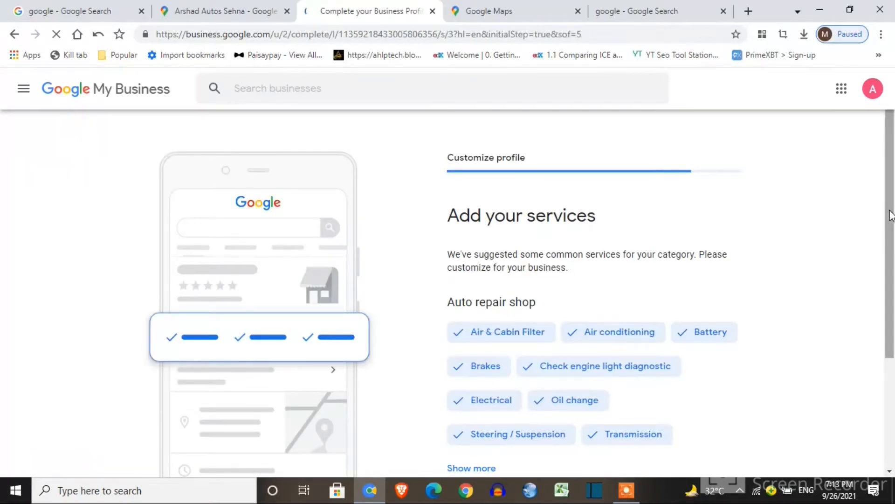
left_click_drag(891, 215, 893, 248)
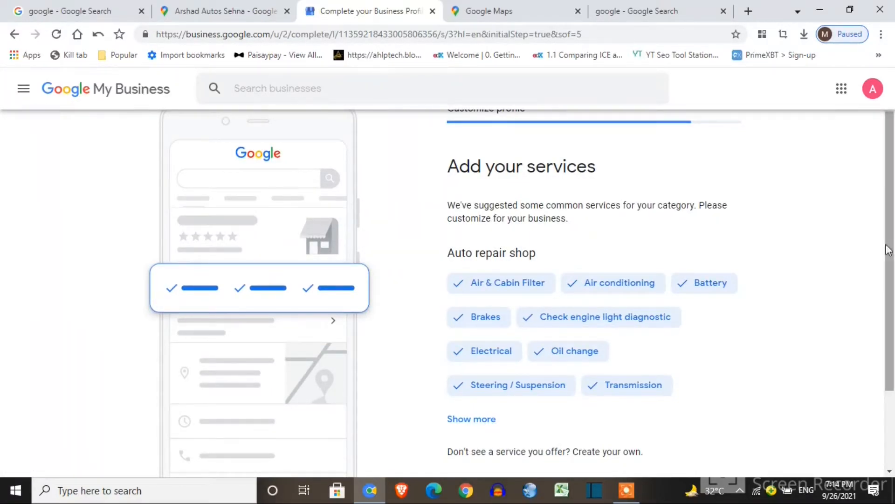
left_click_drag(892, 228, 893, 284)
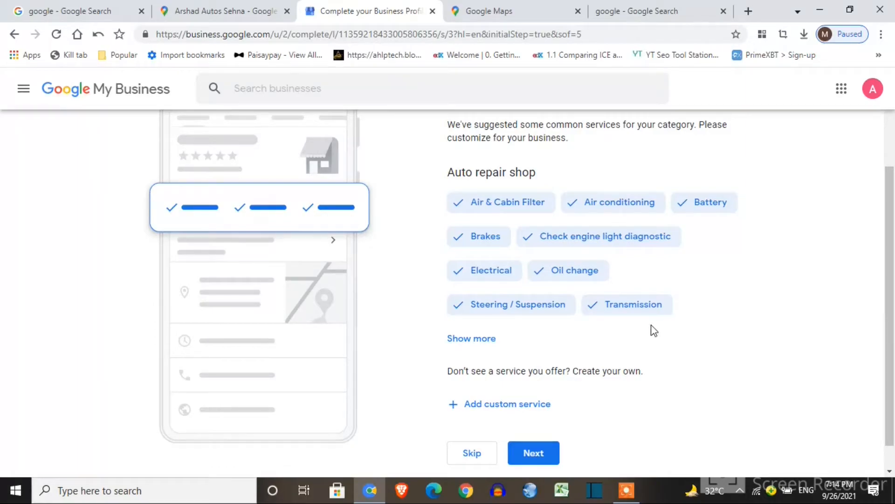
left_click(484, 339)
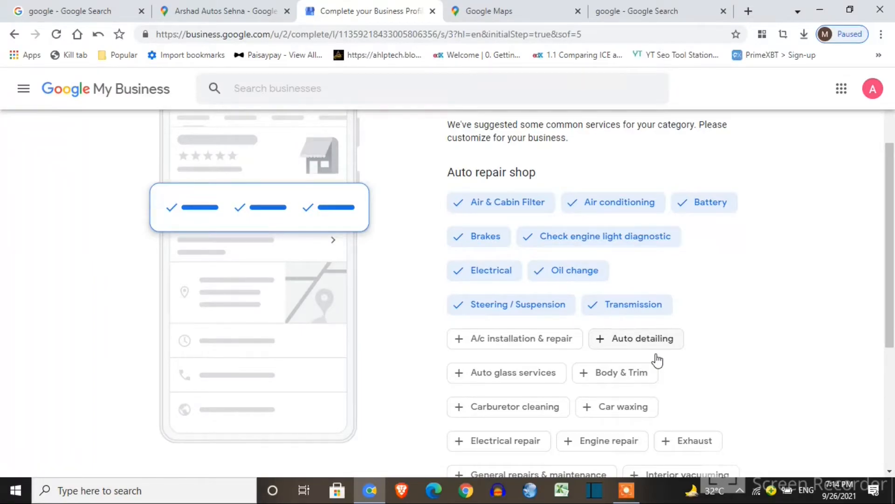
left_click_drag(890, 259, 893, 335)
left_click(614, 362)
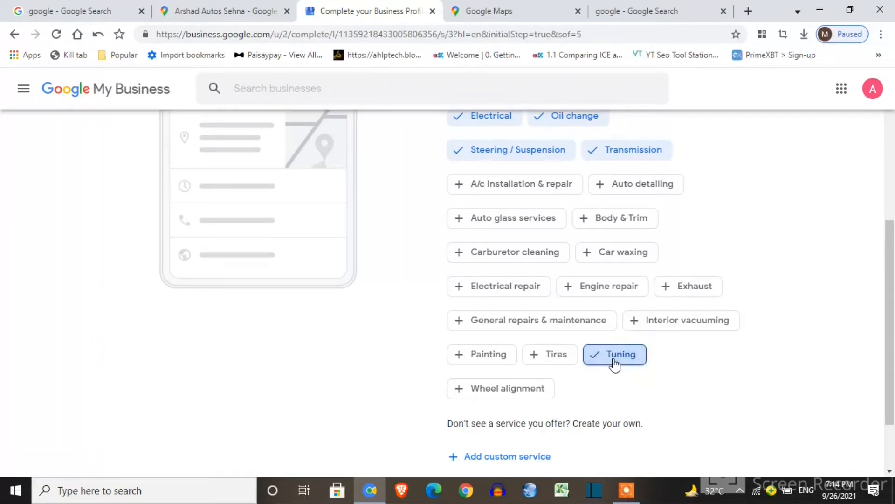
left_click(521, 396)
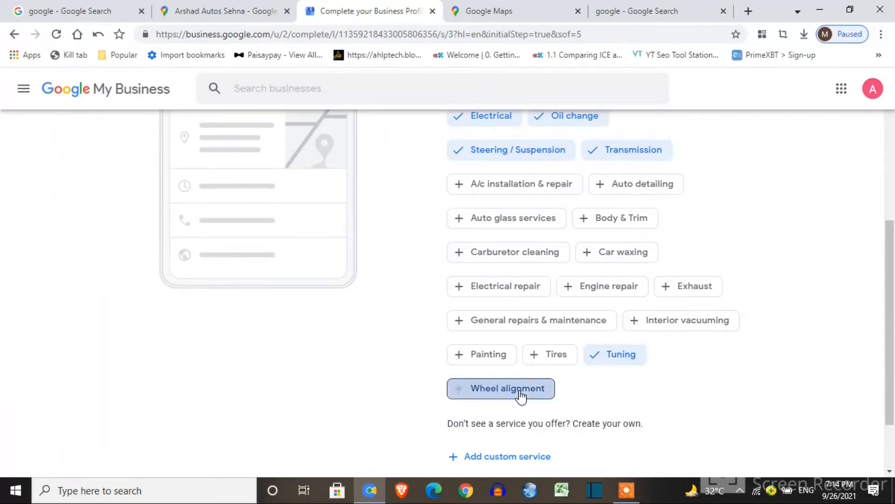
left_click(618, 290)
left_click(682, 294)
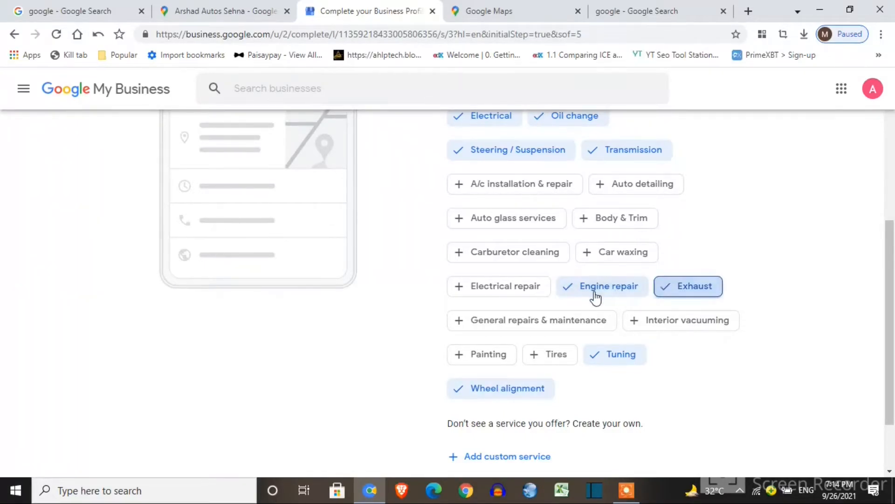
left_click(530, 294)
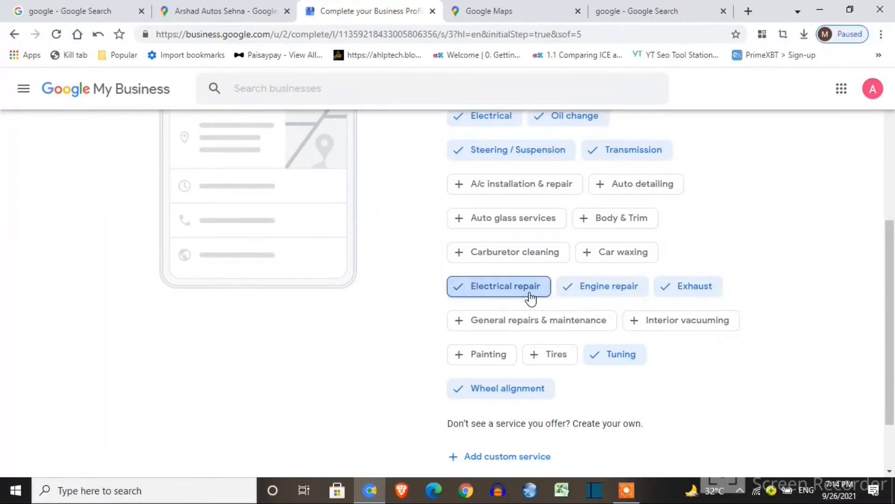
left_click(531, 260)
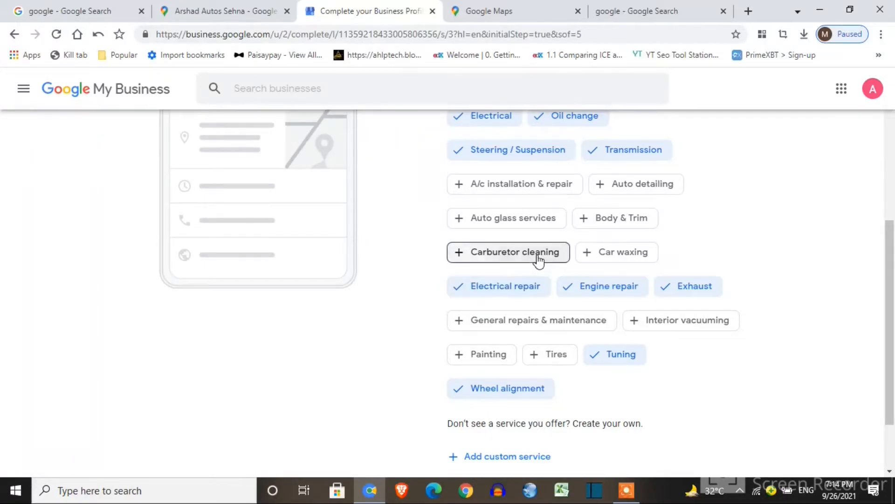
Add A/c installation & repair, General repairs & maintenance, Interior vacuuming and custom services, then save
scroll(567, 168, "up", 2)
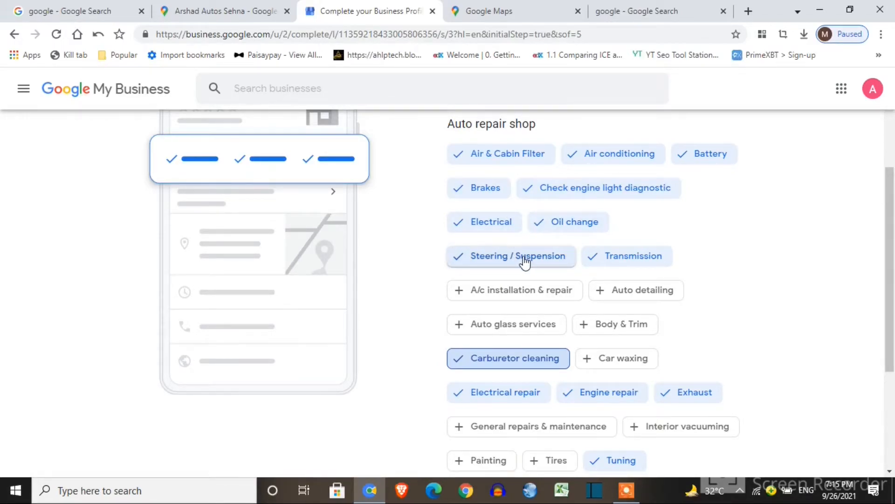
left_click(535, 305)
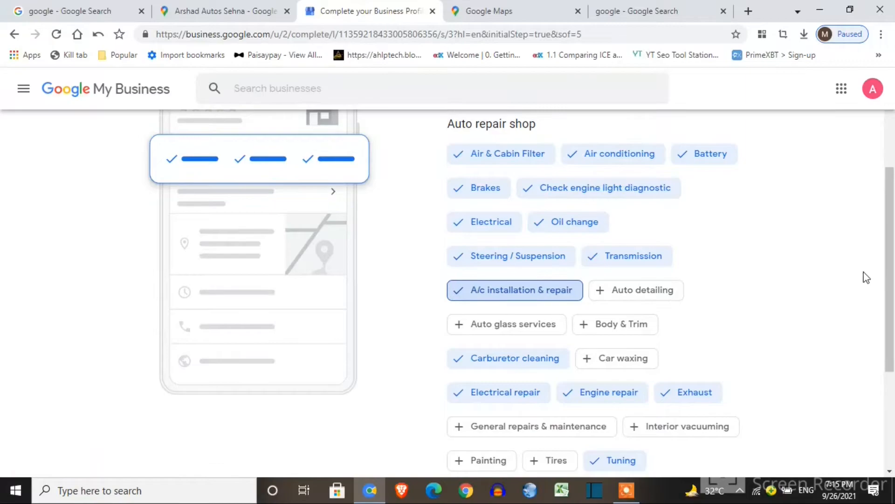
left_click_drag(891, 271, 893, 319)
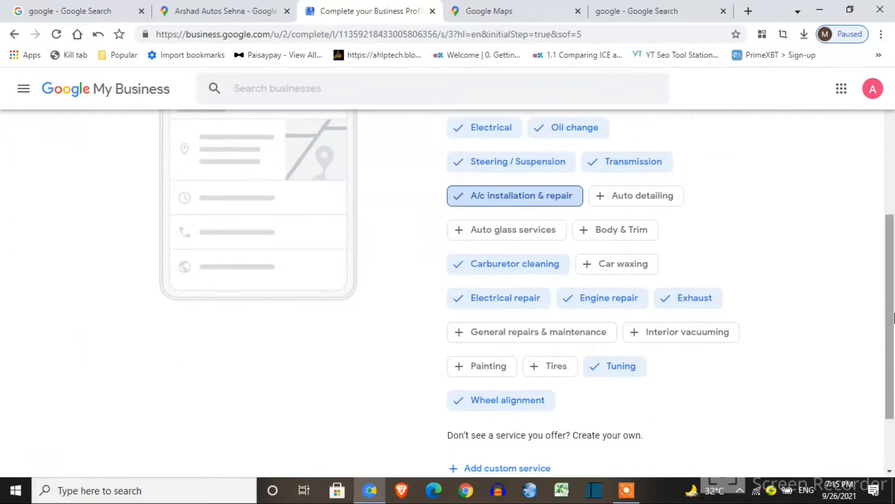
left_click(578, 332)
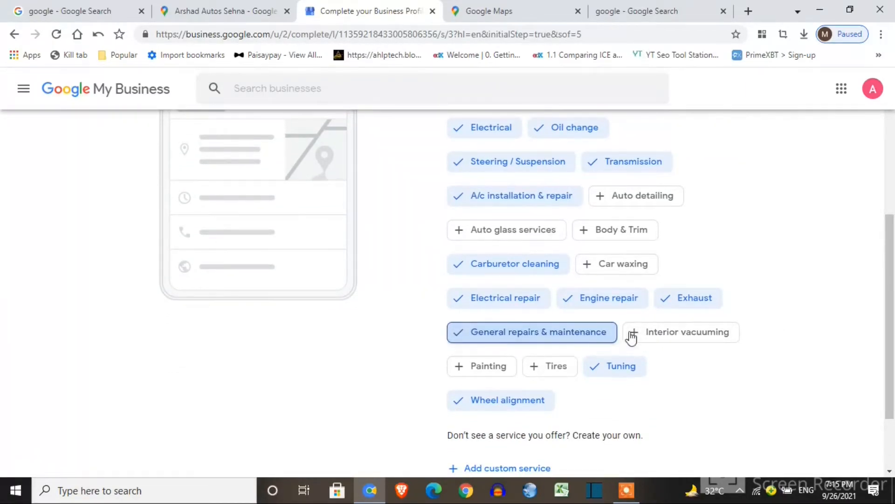
left_click(674, 336)
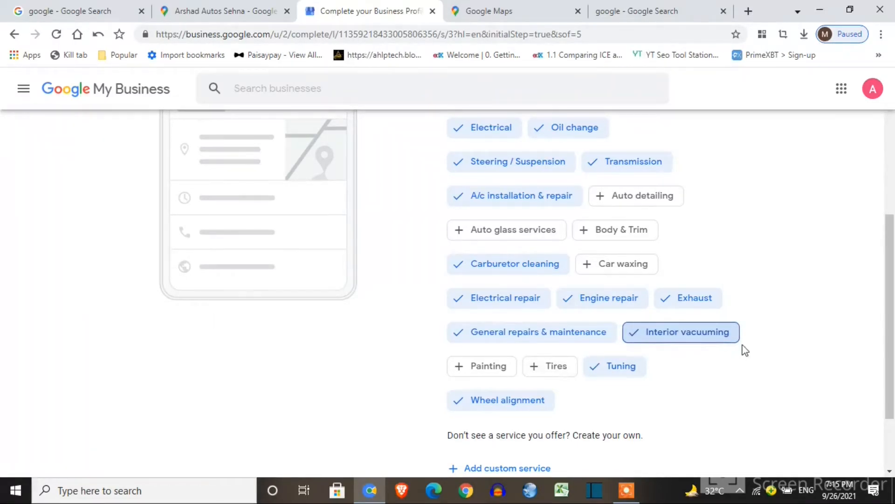
scroll(890, 317, "down", 1)
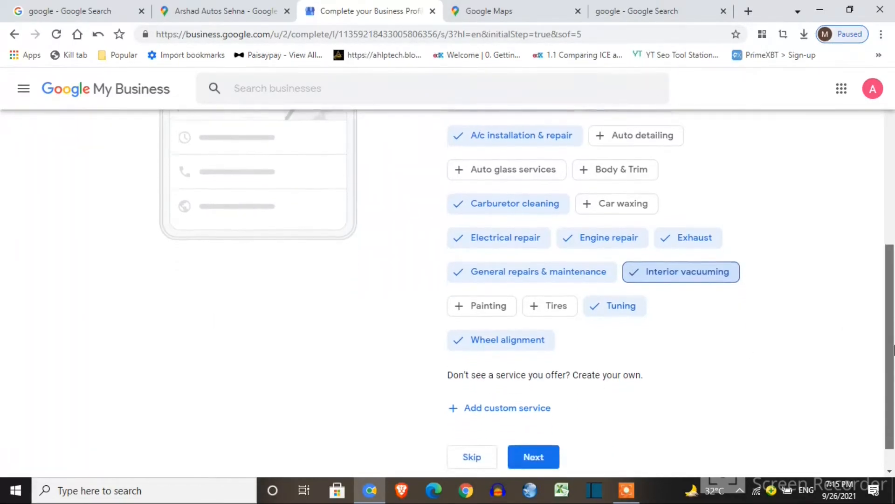
left_click(525, 408)
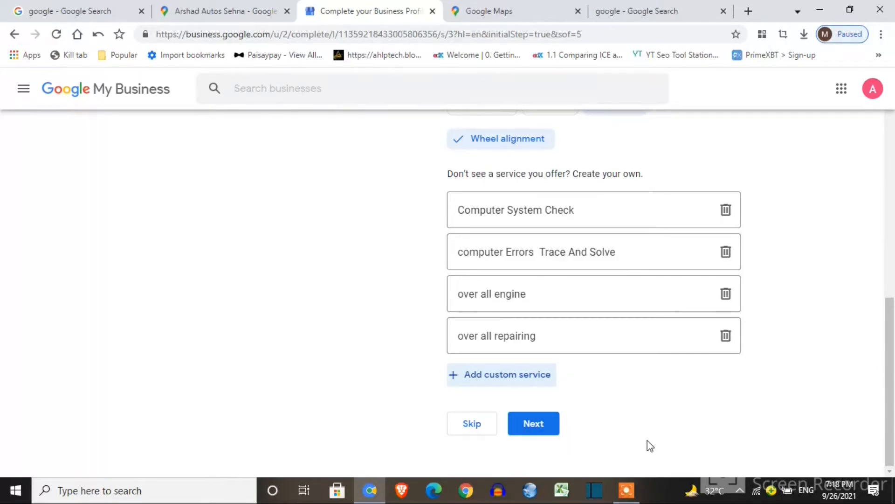
left_click(547, 428)
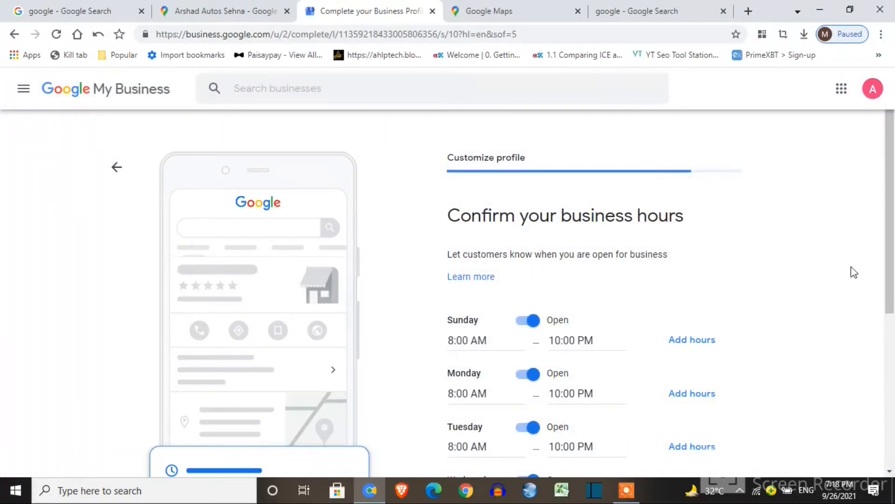
Confirm 8:00 AM–10:00 PM hours with Friday closed, keep messaging on, and save the business description
left_click_drag(888, 266, 892, 415)
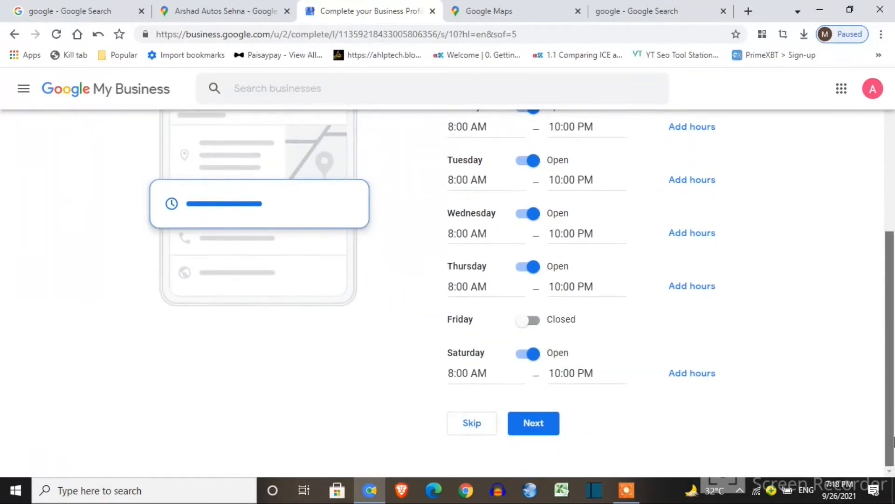
left_click(547, 429)
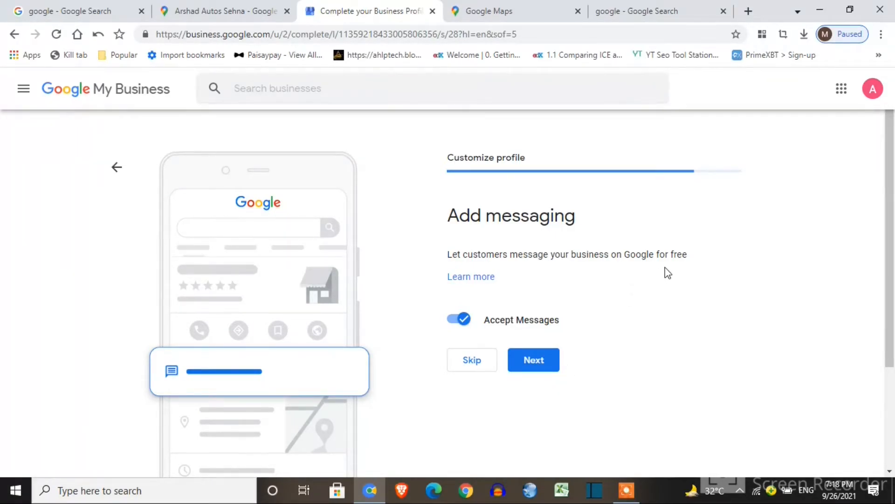
left_click(528, 360)
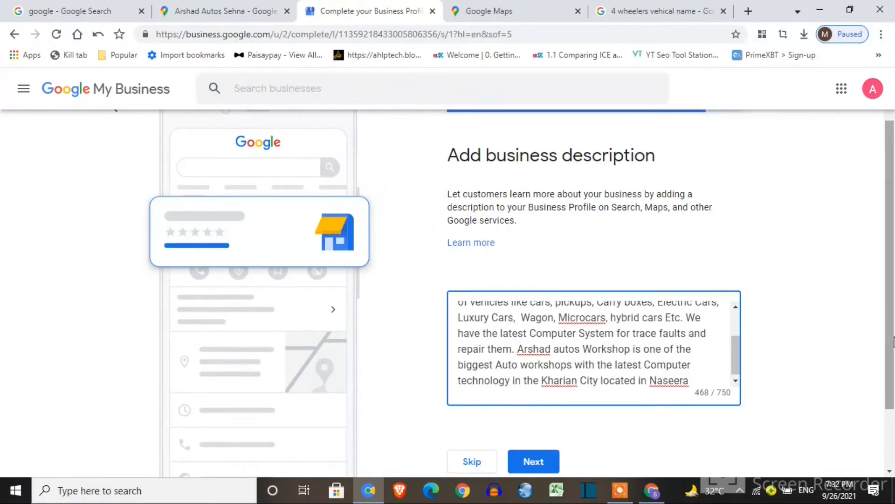
scroll(889, 354, "down", 1)
left_click(529, 411)
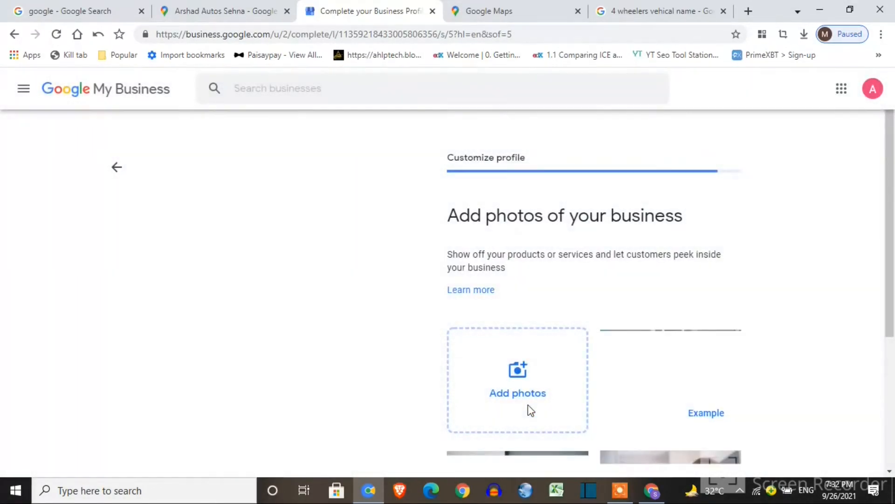
Upload workshop and vehicle photos and skip the US$45 advertising credit offer
left_click_drag(891, 290, 562, 472)
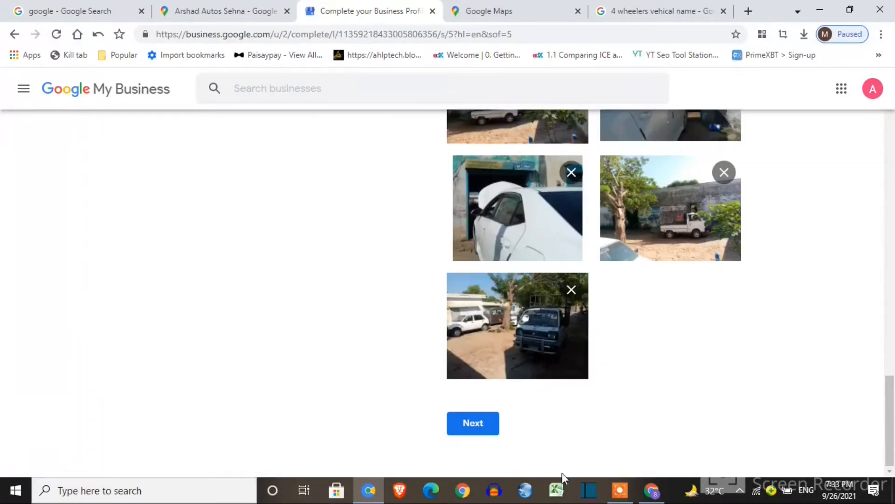
left_click(485, 429)
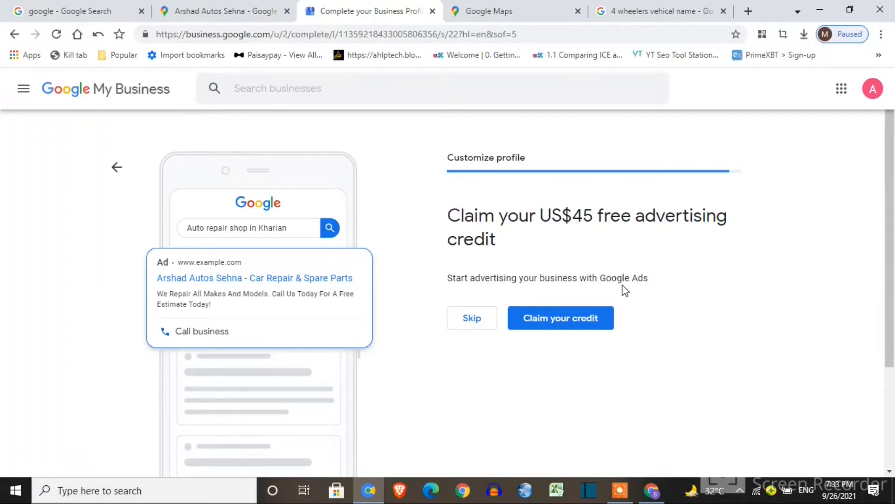
left_click(479, 319)
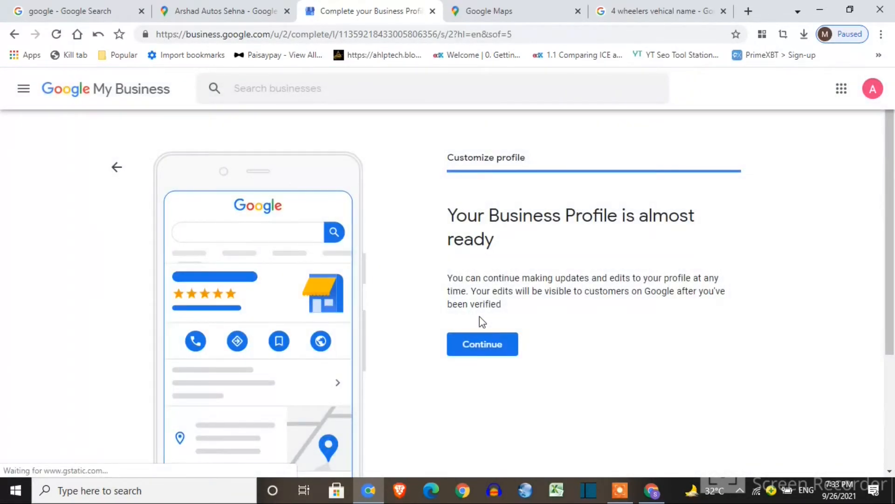
Continue to the business dashboard, dismiss the welcome message, and go to the Posts page
left_click(486, 355)
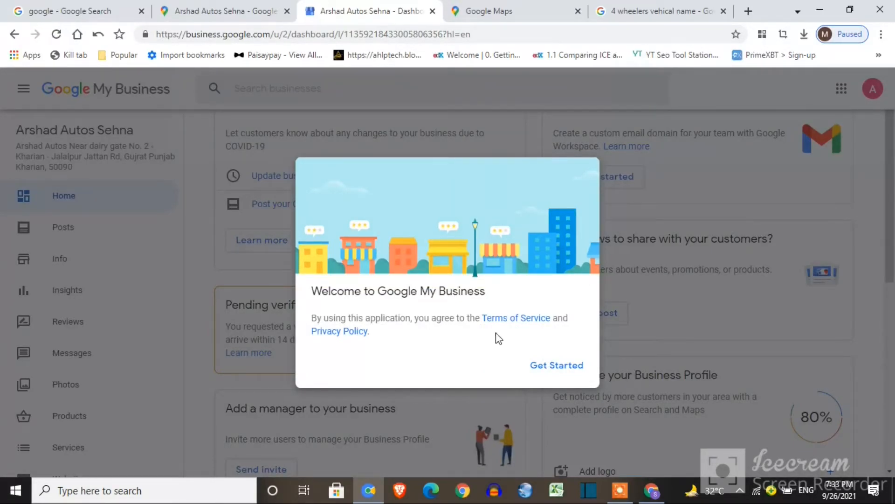
left_click(566, 368)
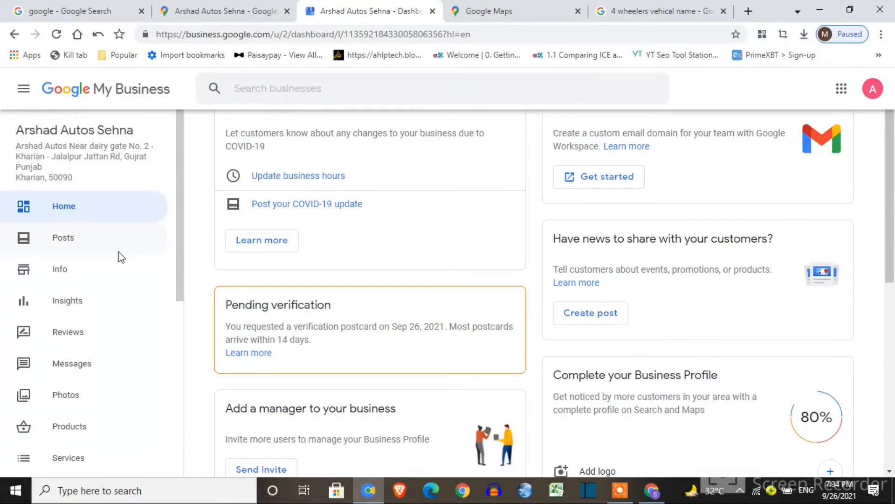
left_click(122, 249)
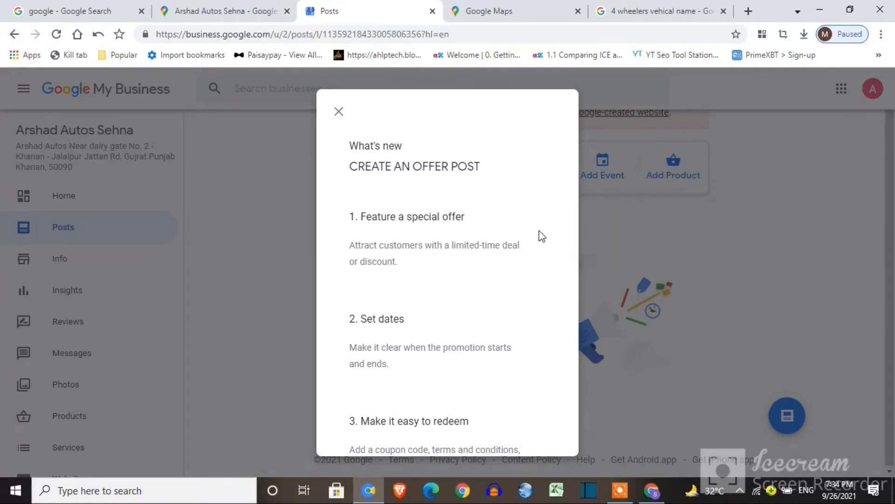
Close the offer-post tips and review the Info page's Auto repair shop category, Kharian address and 8:00 AM–10:00 PM hours
left_click(339, 114)
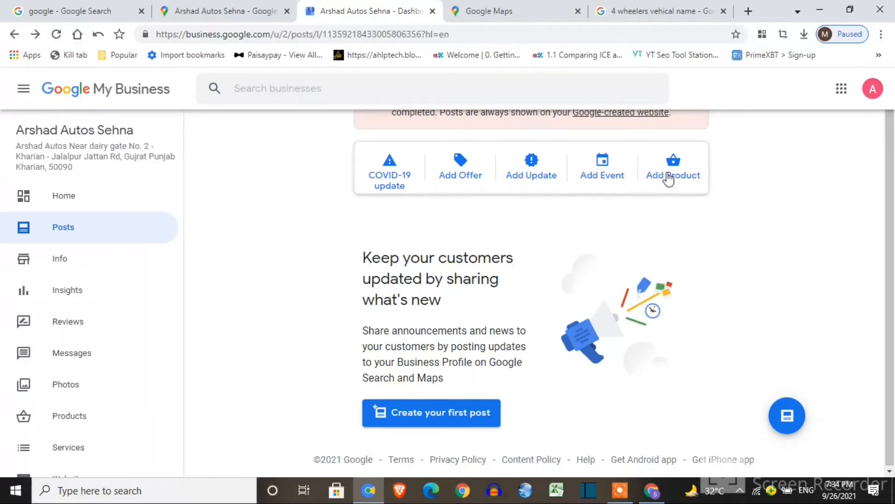
left_click(131, 276)
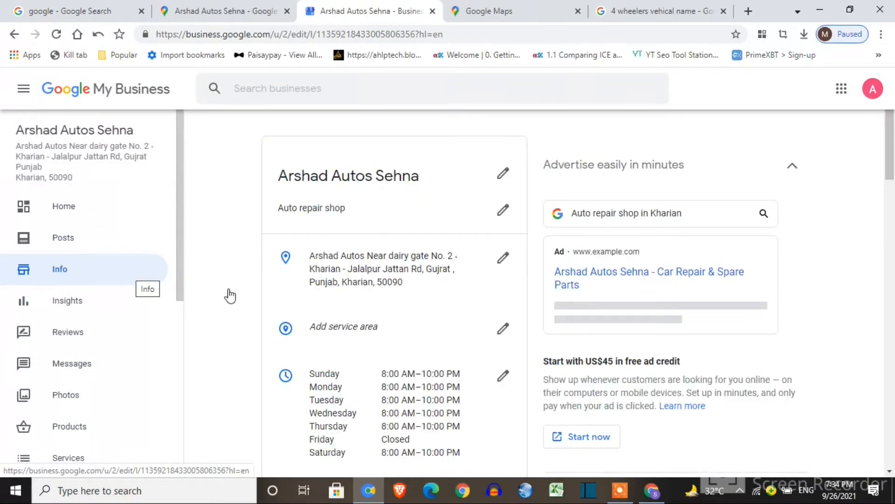
scroll(894, 155, "down", 1)
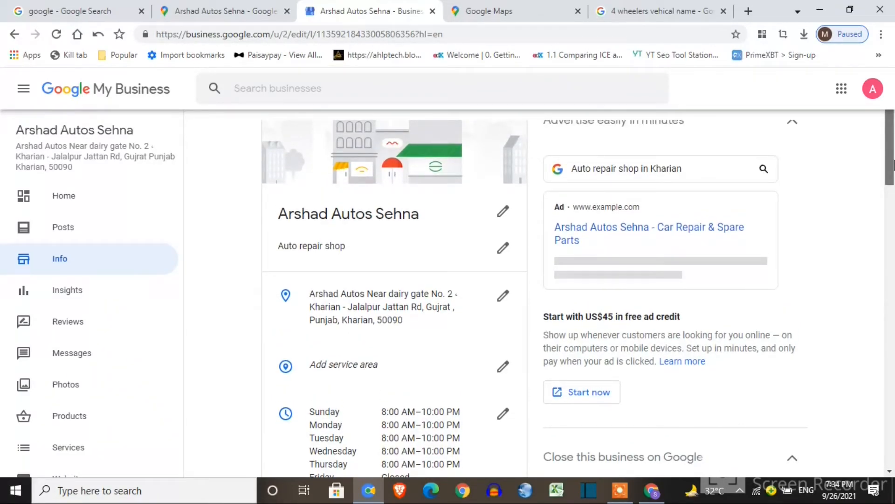
left_click_drag(894, 168, 893, 186)
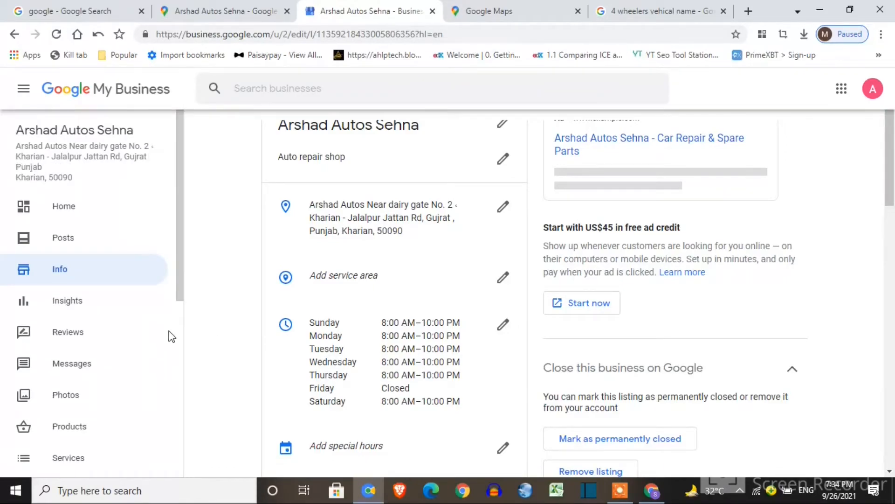
left_click_drag(182, 278, 186, 342)
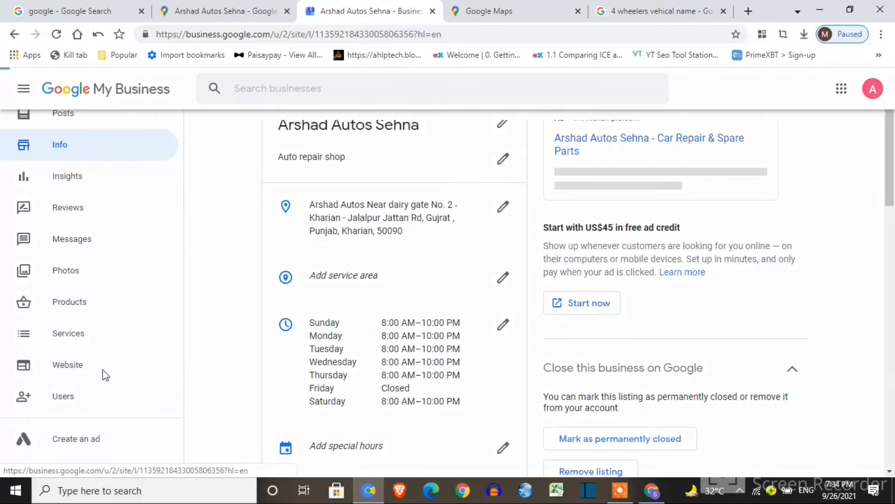
Start building the business website and pick the Azure theme after trying Retro
left_click(104, 374)
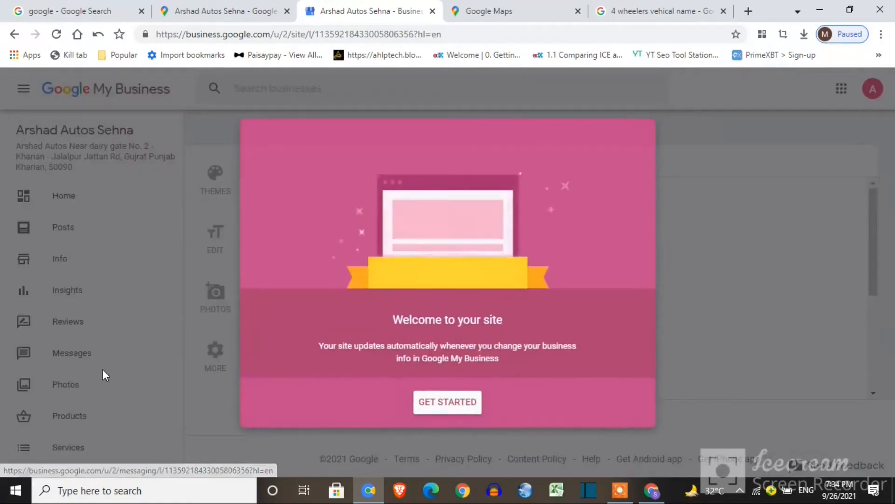
left_click(441, 404)
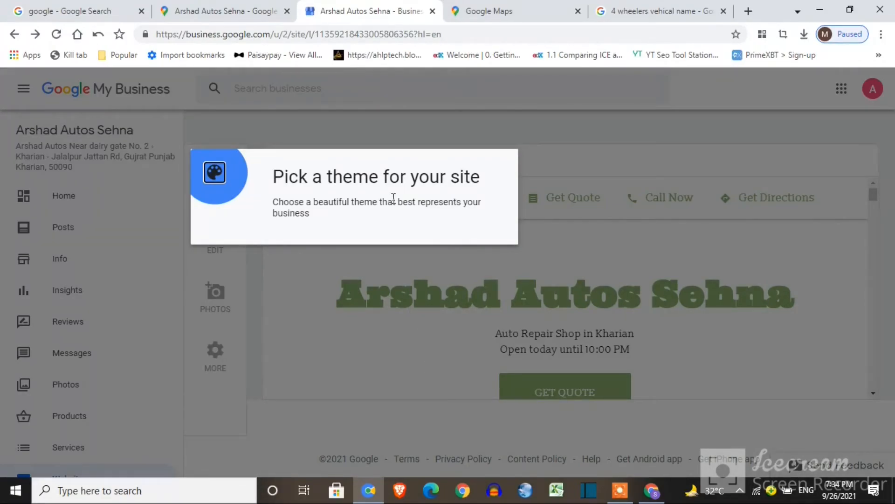
left_click(226, 198)
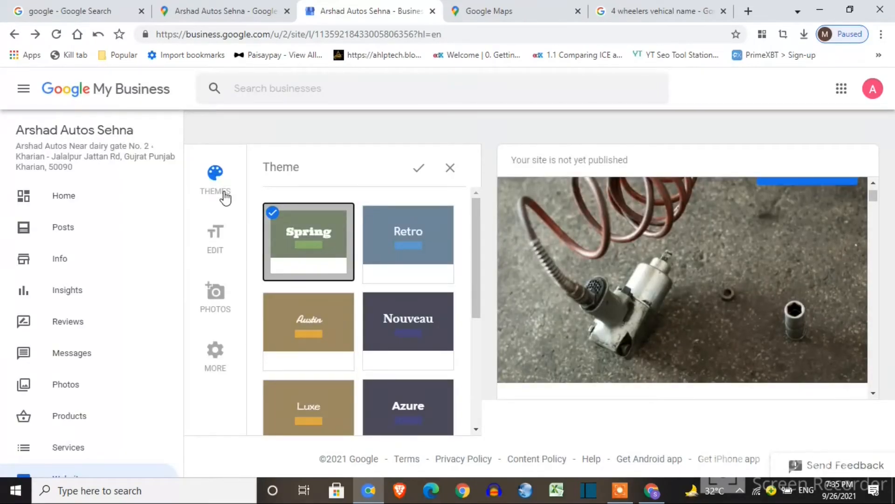
left_click(407, 255)
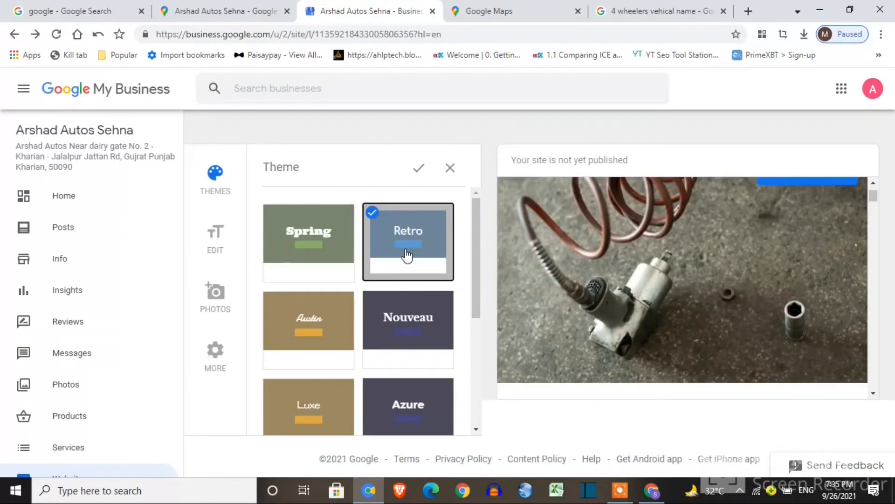
left_click_drag(474, 240, 496, 325)
left_click(424, 309)
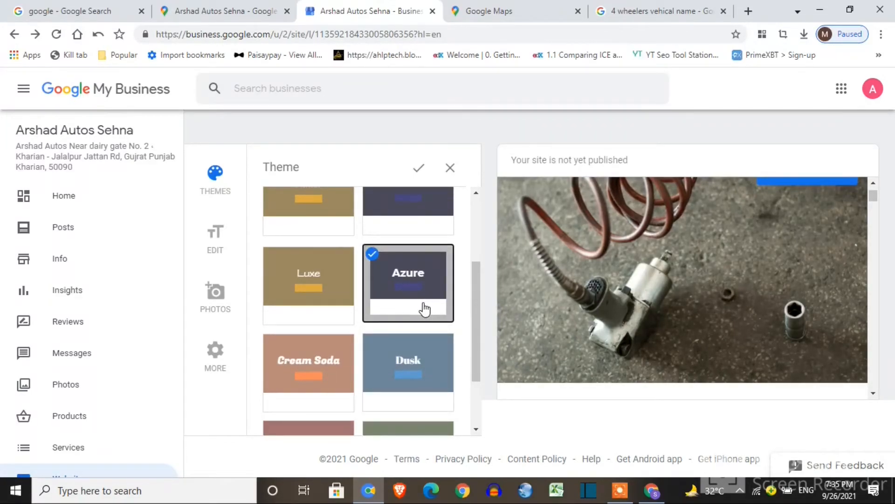
left_click_drag(477, 315, 510, 441)
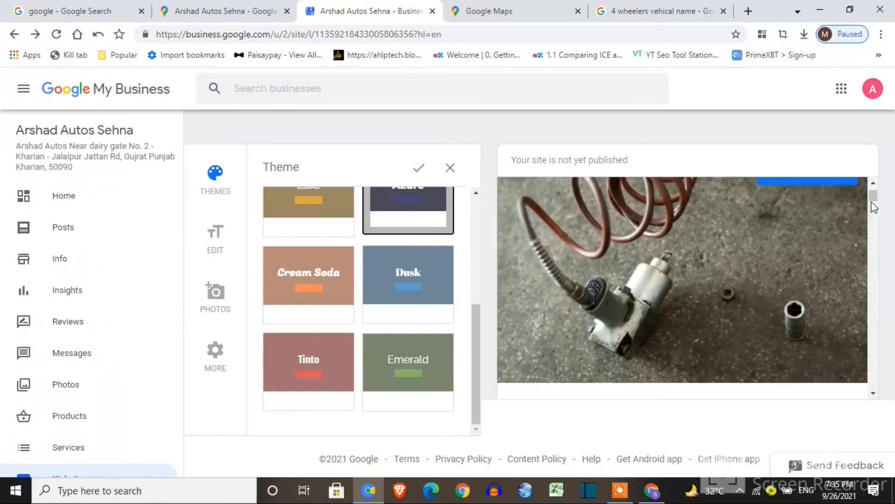
scroll(874, 195, "up", 2)
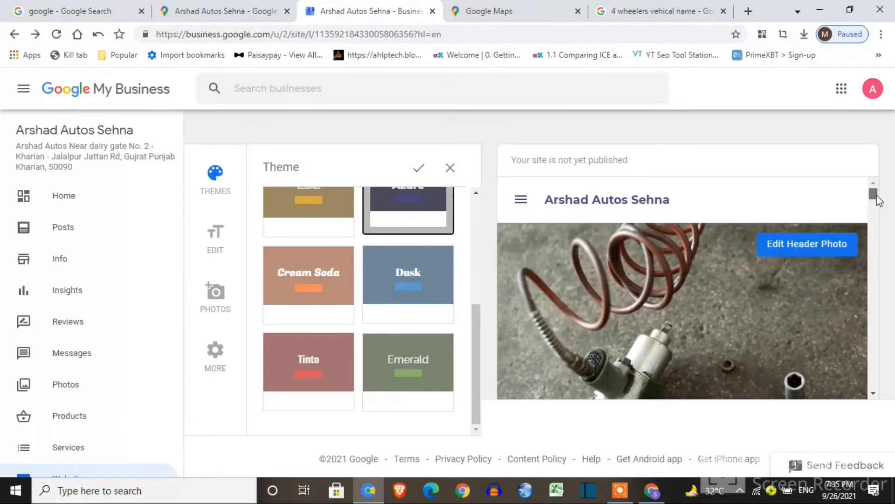
left_click_drag(876, 198, 894, 203)
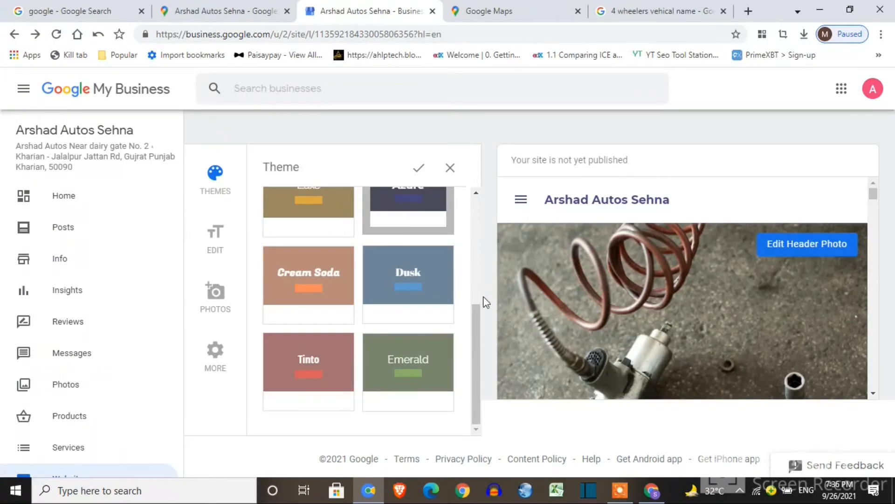
left_click_drag(478, 322, 477, 205)
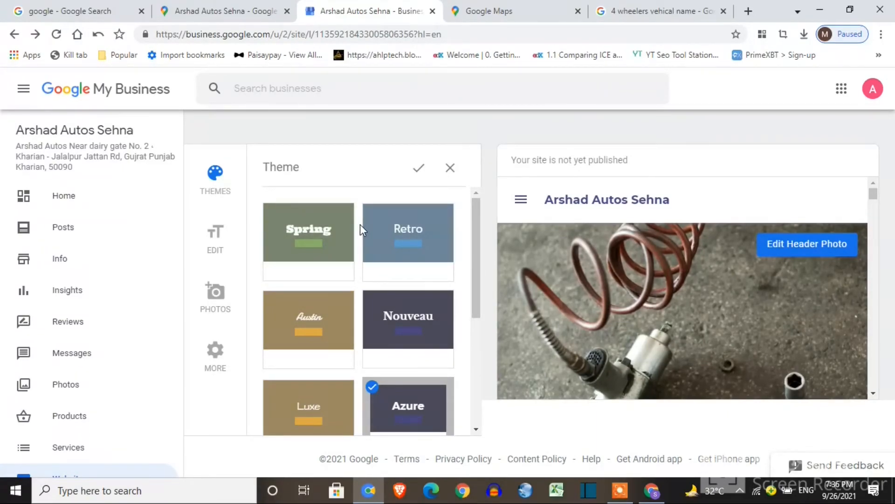
Apply the Azure theme and change the site's primary button from Get Quote to Call Now
left_click(416, 176)
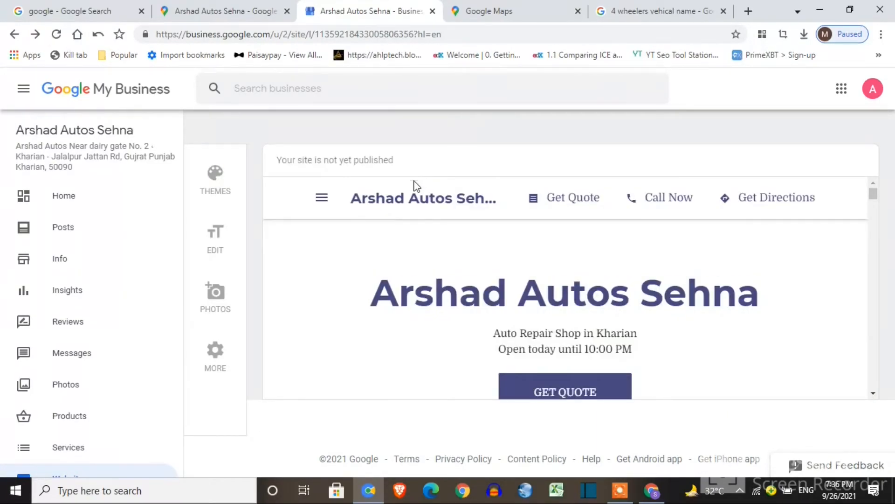
left_click_drag(876, 199, 874, 214)
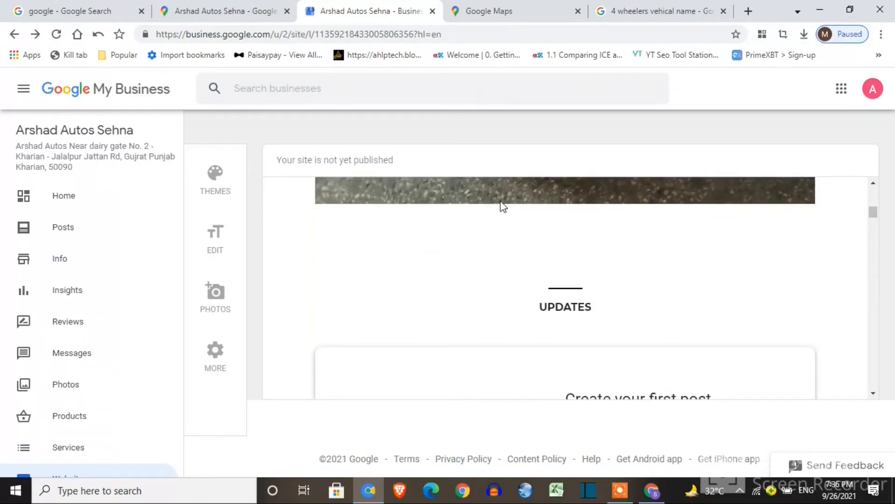
left_click(223, 237)
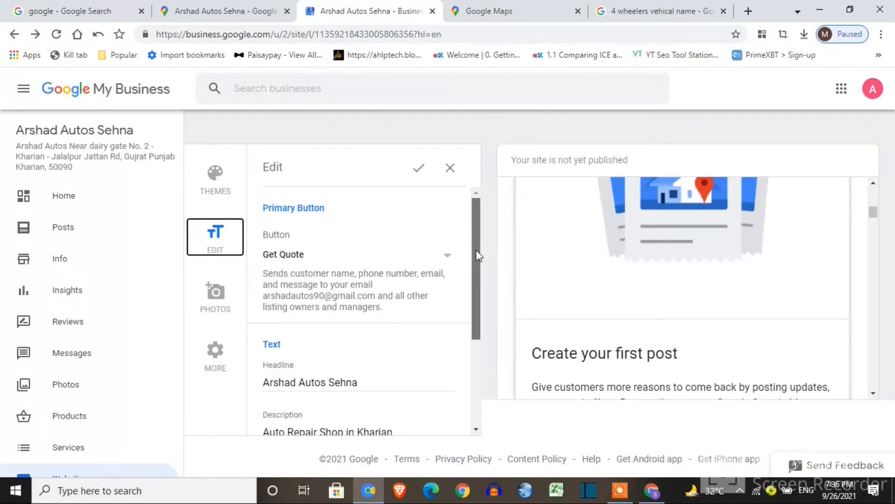
left_click(448, 256)
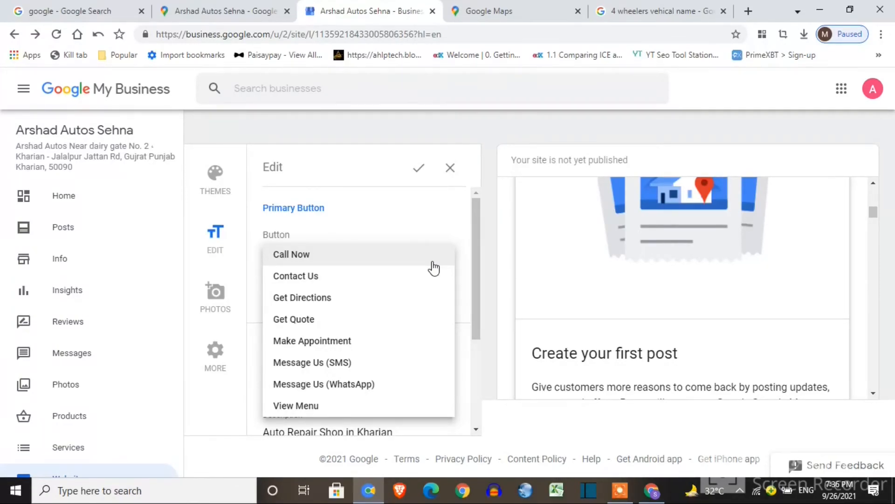
left_click(434, 268)
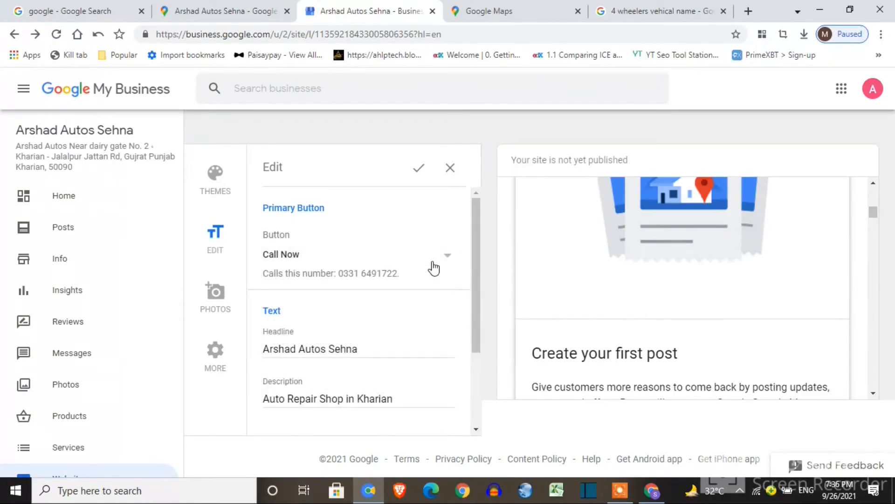
scroll(479, 282, "down", 1)
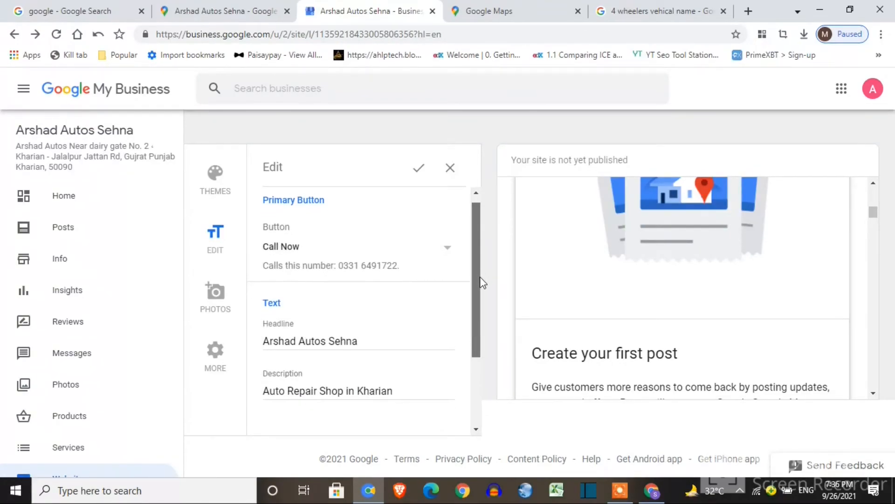
left_click_drag(483, 303, 478, 357)
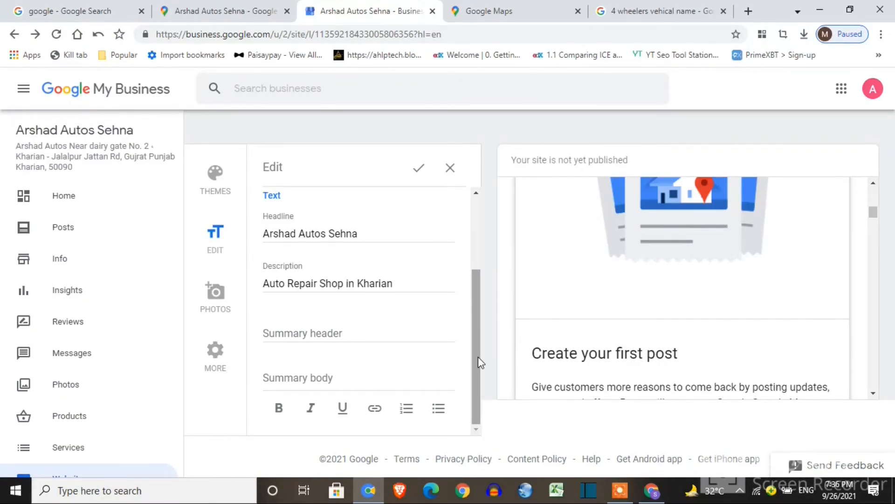
Publish the website and browse the live business.site page in a new tab
left_click(535, 237)
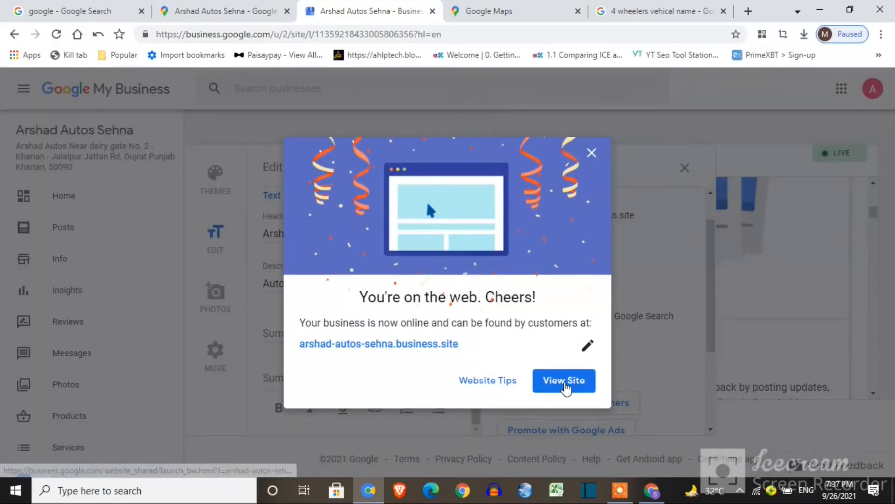
right_click(566, 386)
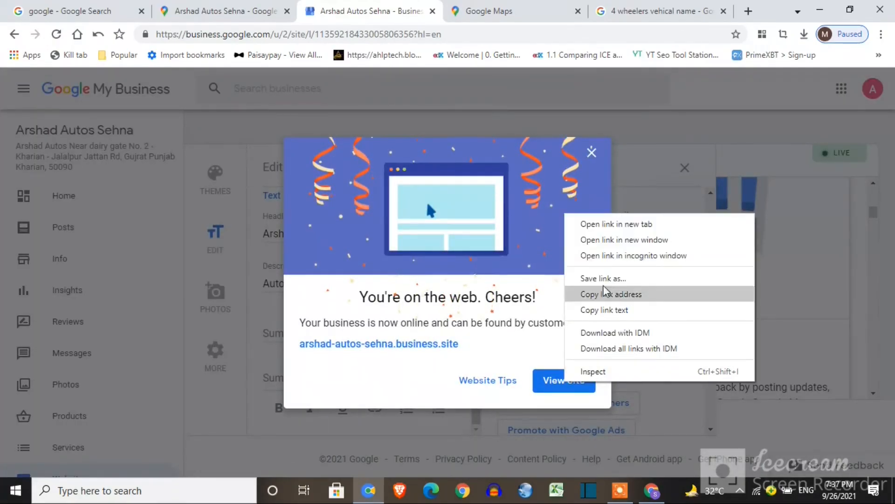
left_click(630, 225)
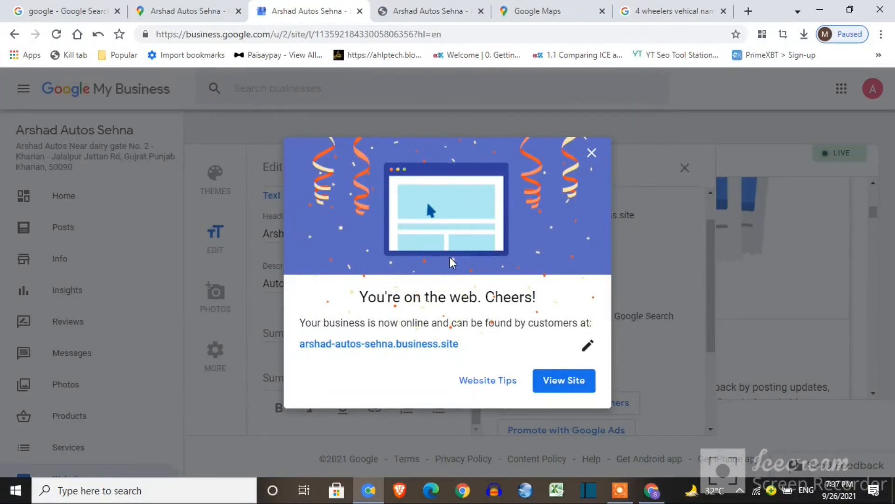
left_click(443, 13)
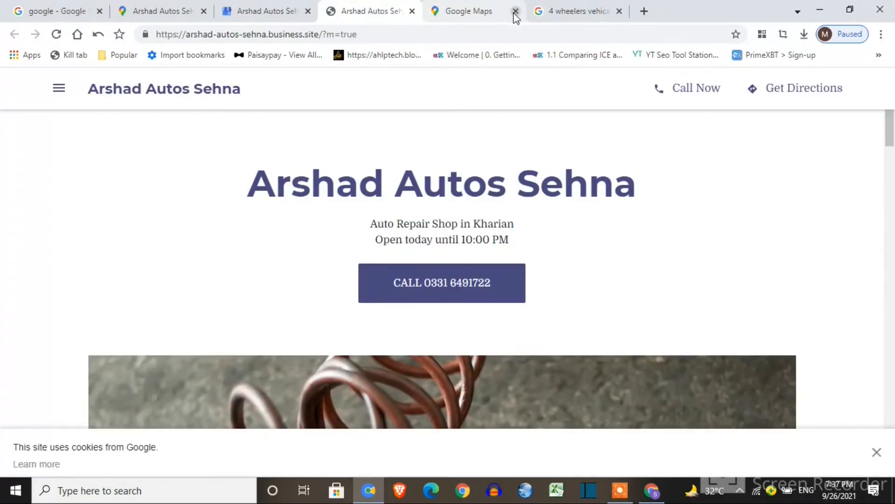
left_click_drag(891, 139, 893, 459)
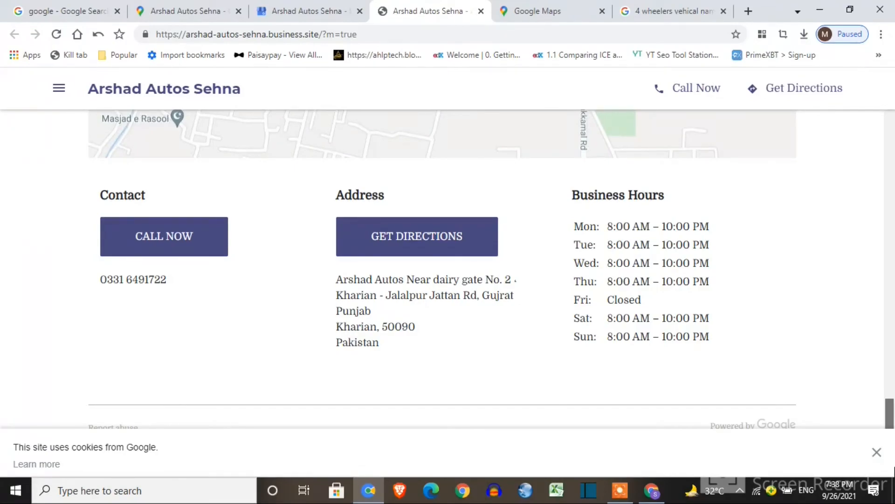
left_click_drag(894, 415, 894, 125)
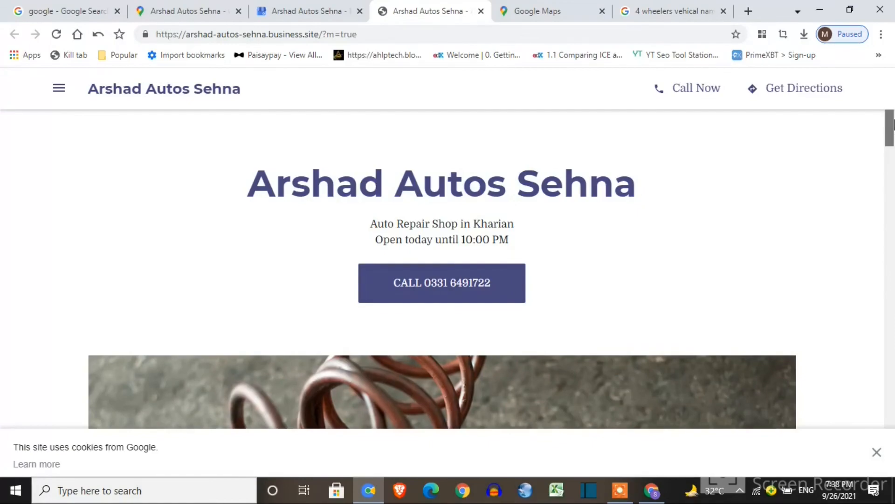
left_click(594, 37)
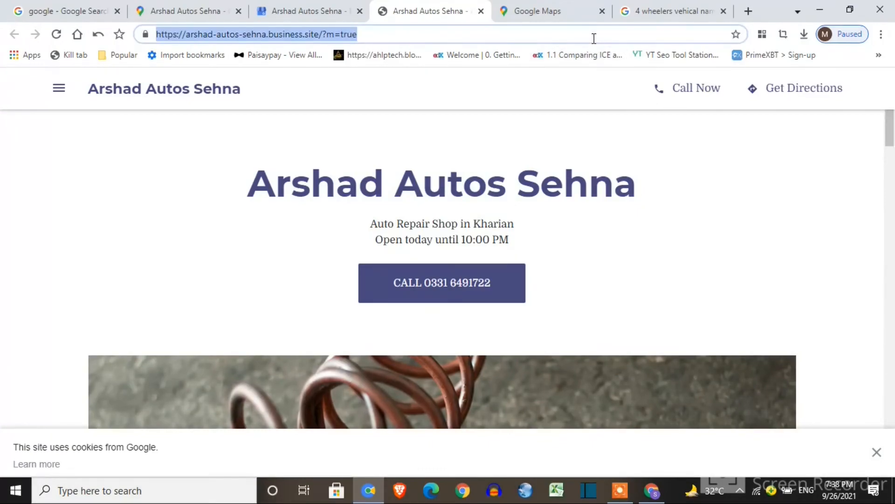